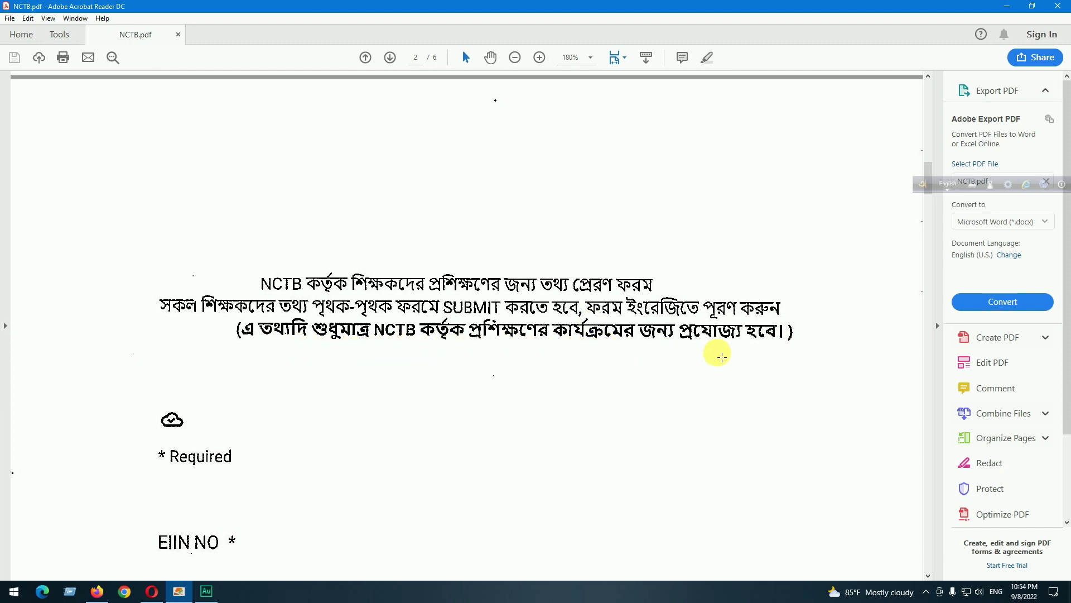
Step: Switch to the Opera browser and load the copied NCTB teacher training form link in the blank Speed Dial tab
scroll(797, 360, "down", 3)
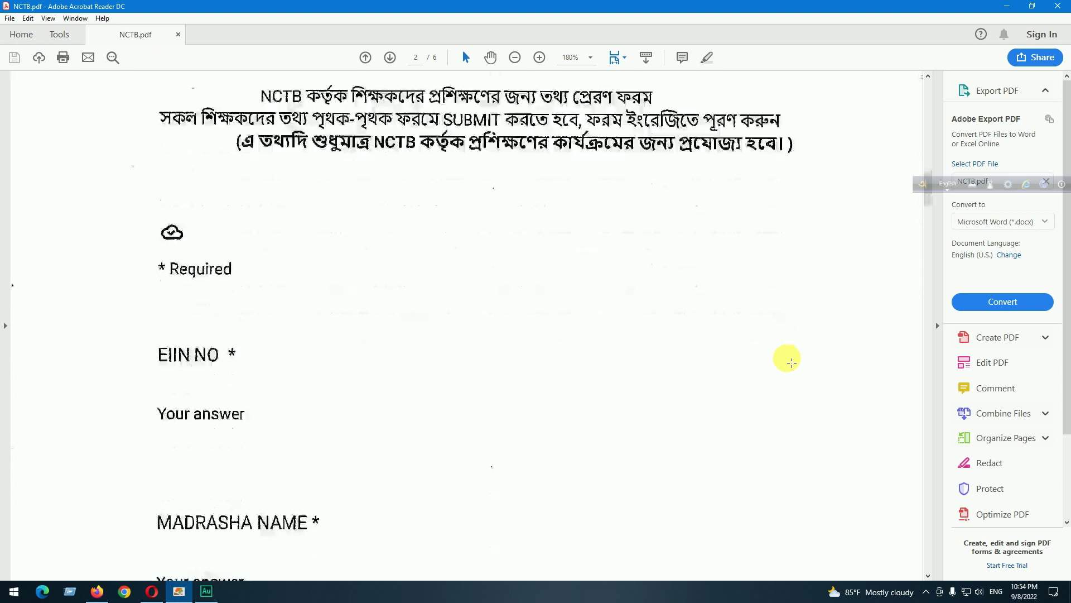
scroll(271, 335, "down", 1)
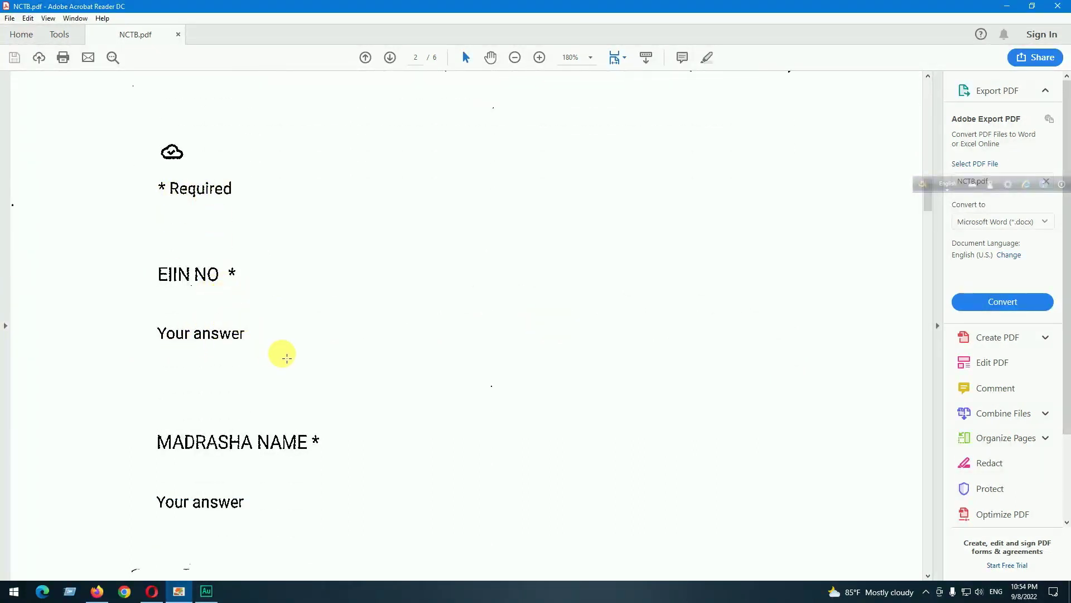
scroll(282, 354, "down", 1)
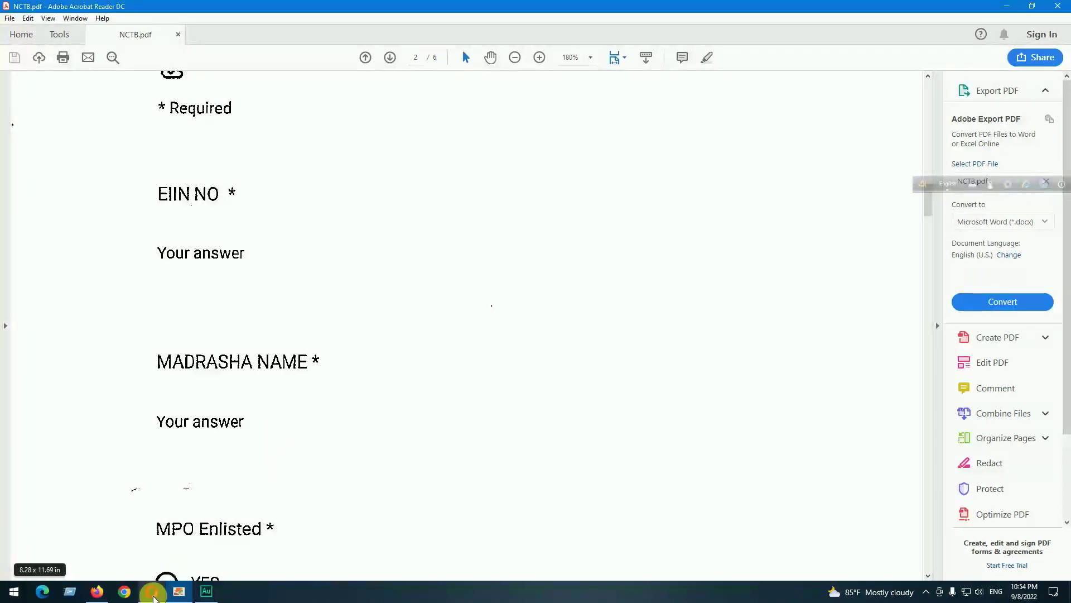
left_click(153, 595)
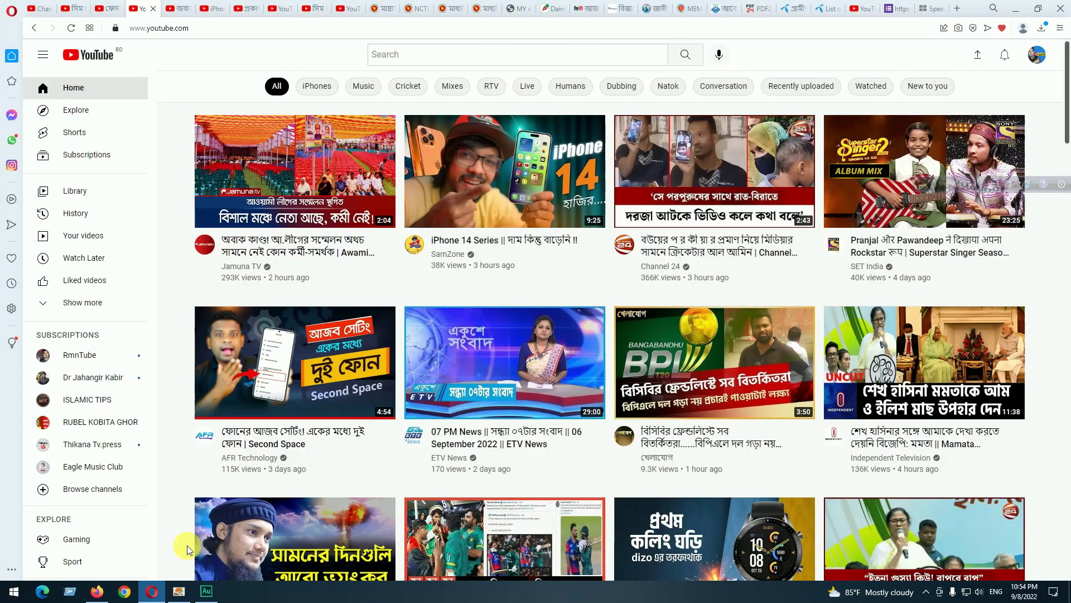
left_click(944, 10)
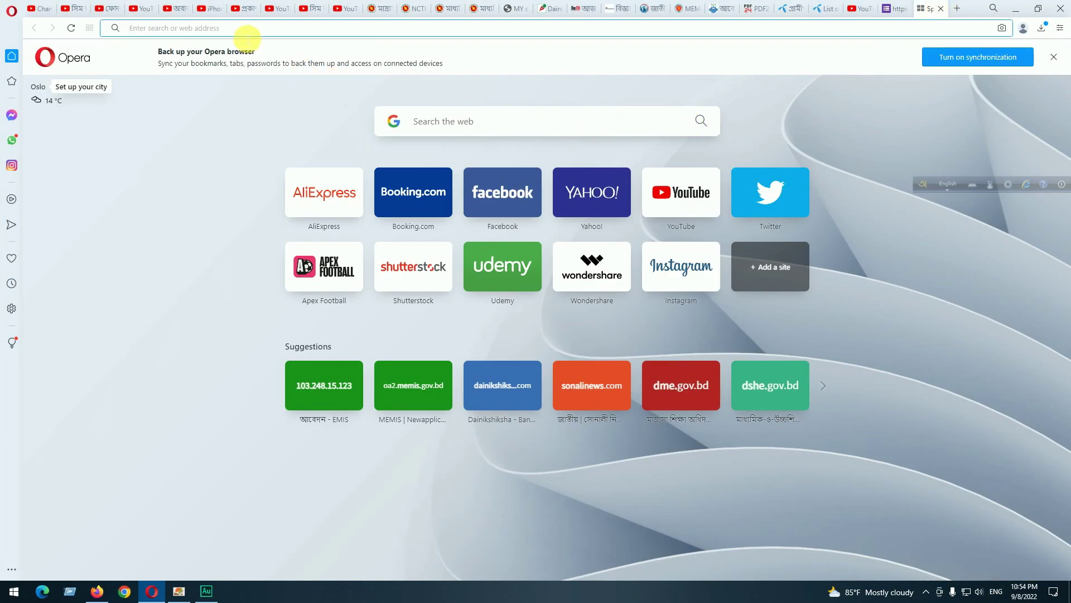
left_click(249, 30)
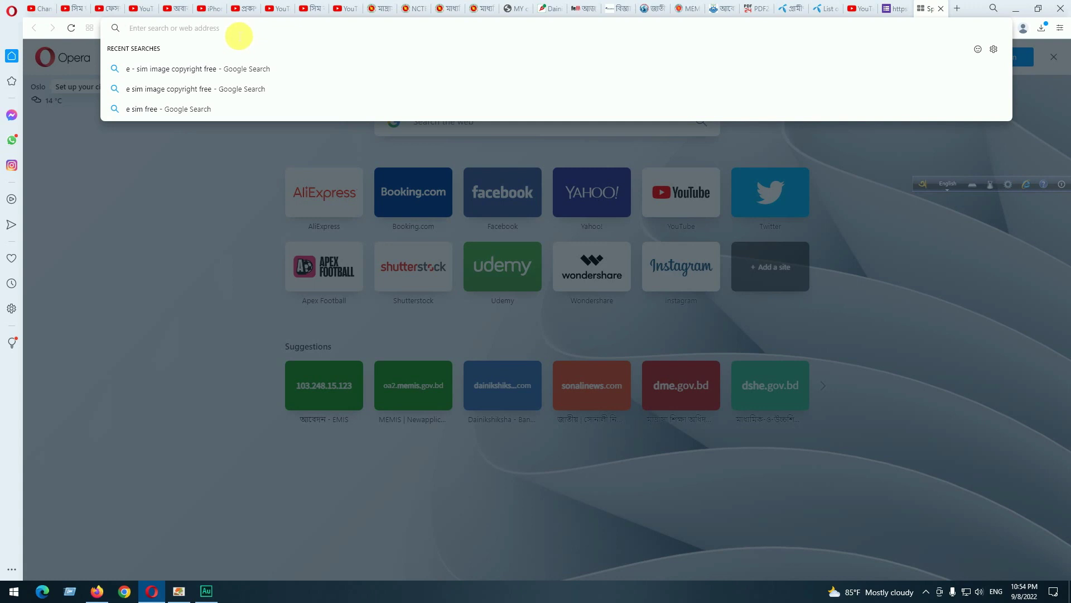
right_click(236, 30)
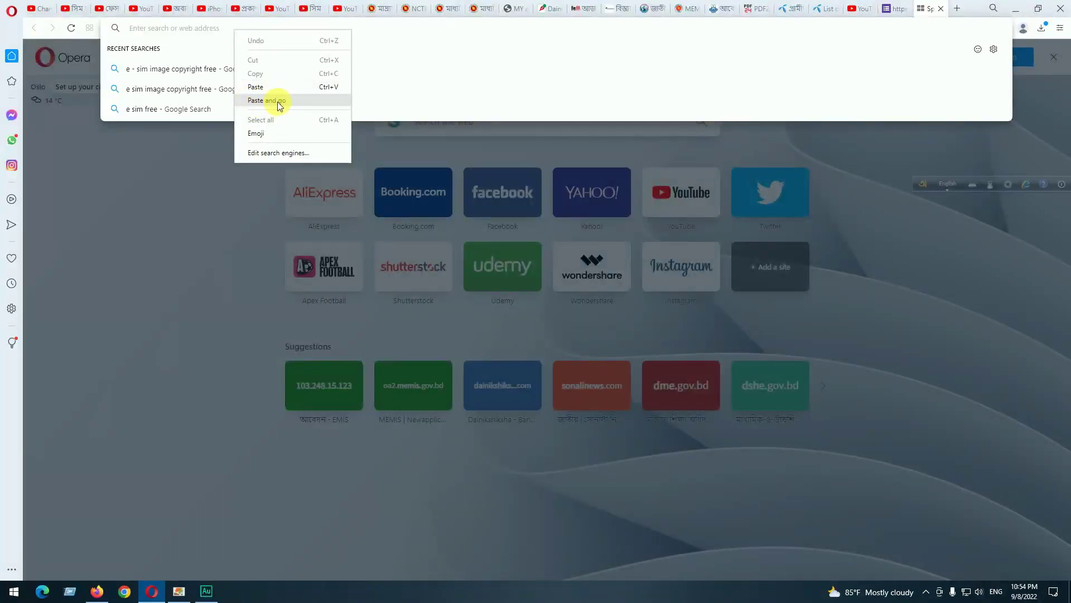
left_click(278, 101)
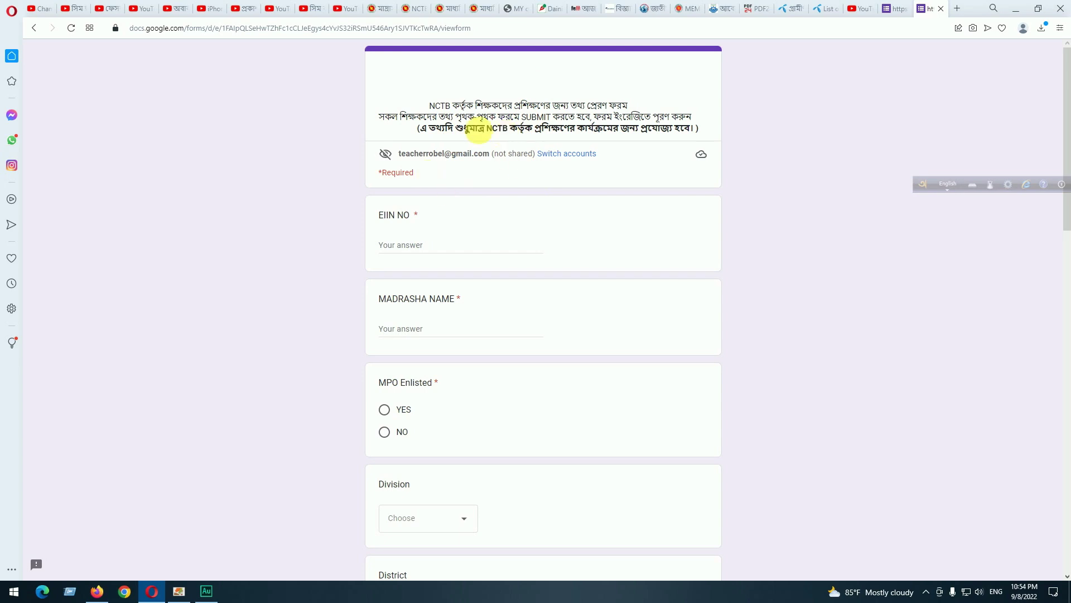
Step: Look over the questions of the teacher information form from its beginning to its end and back
scroll(530, 144, "down", 14)
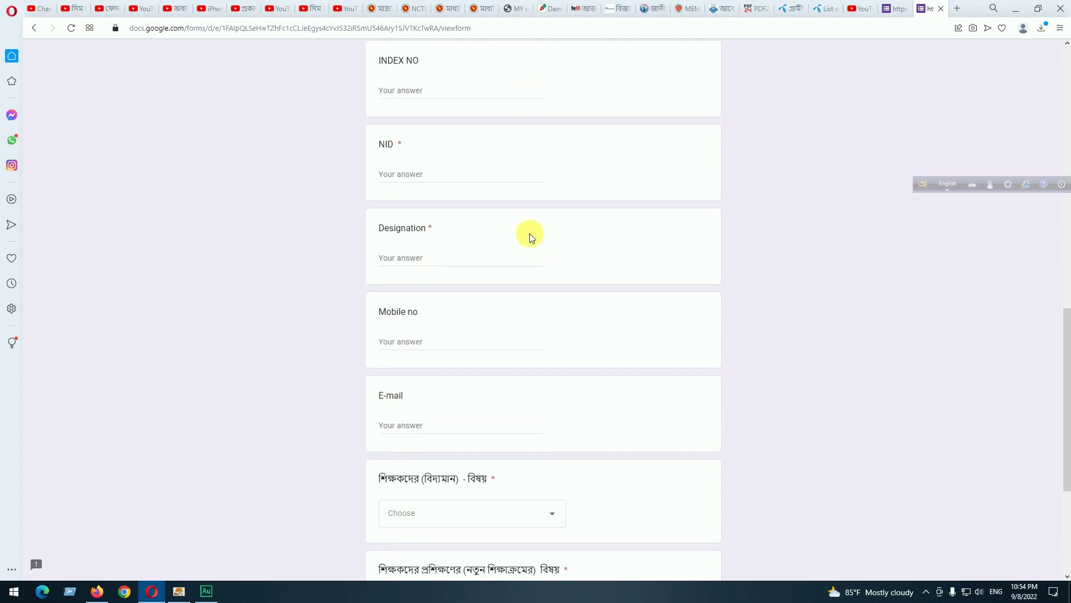
scroll(530, 231, "down", 4)
scroll(561, 219, "up", 9)
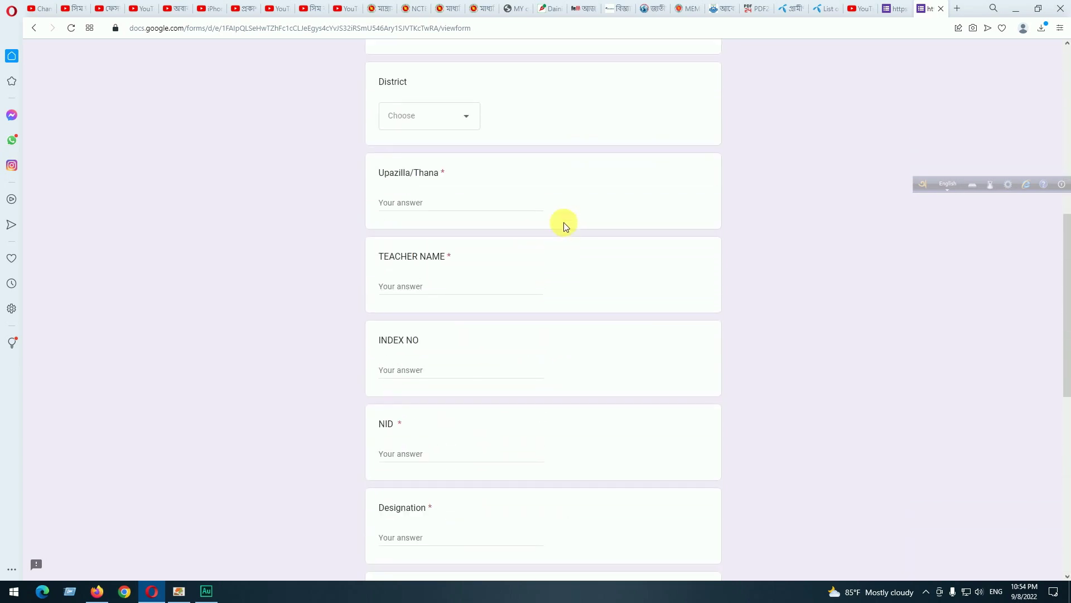
scroll(564, 222, "up", 8)
Step: Examine the required EIIN NO and MADRASHA NAME questions without answering them
left_click(413, 251)
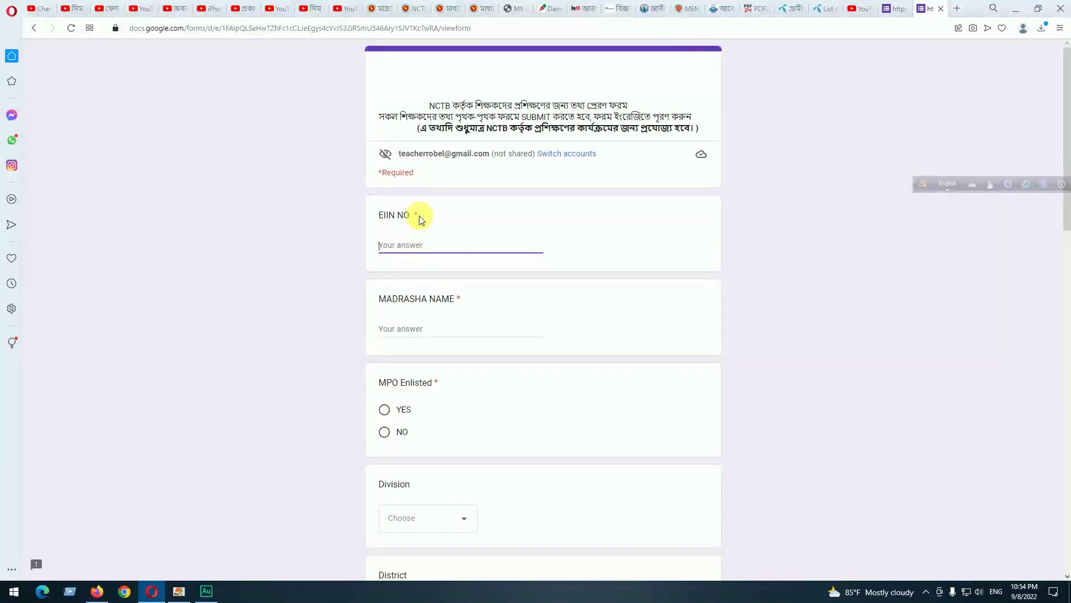
scroll(404, 250, "down", 2)
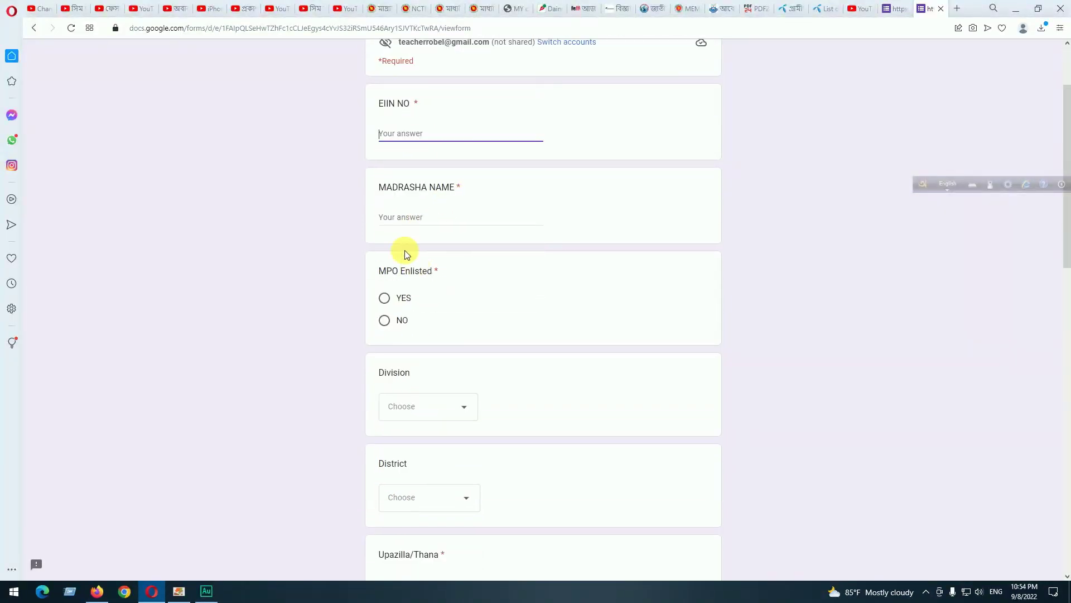
left_click(404, 216)
scroll(407, 217, "up", 2)
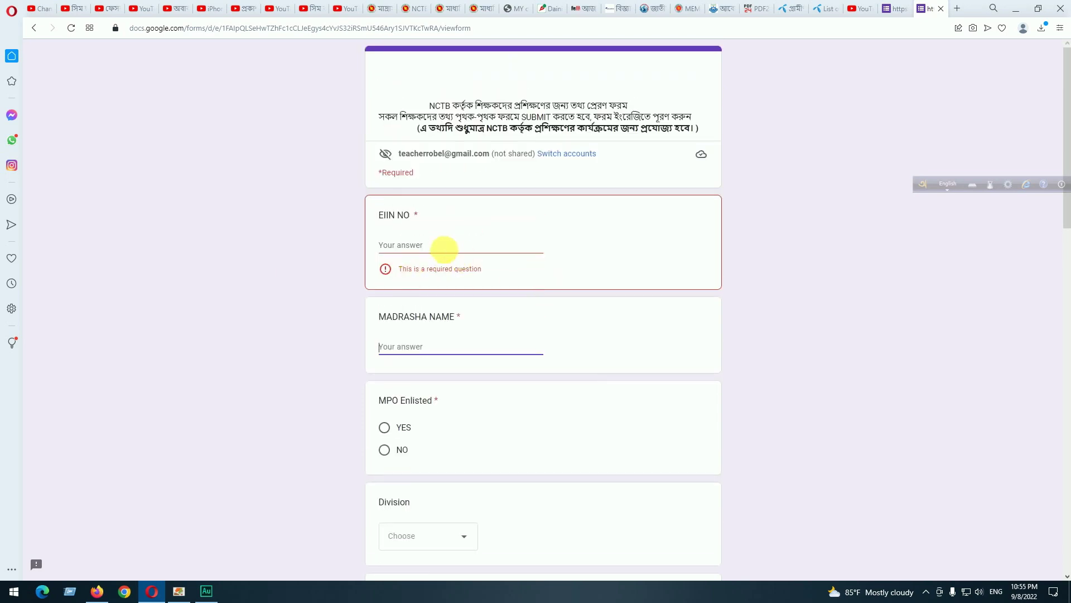
left_click(433, 245)
left_click(416, 350)
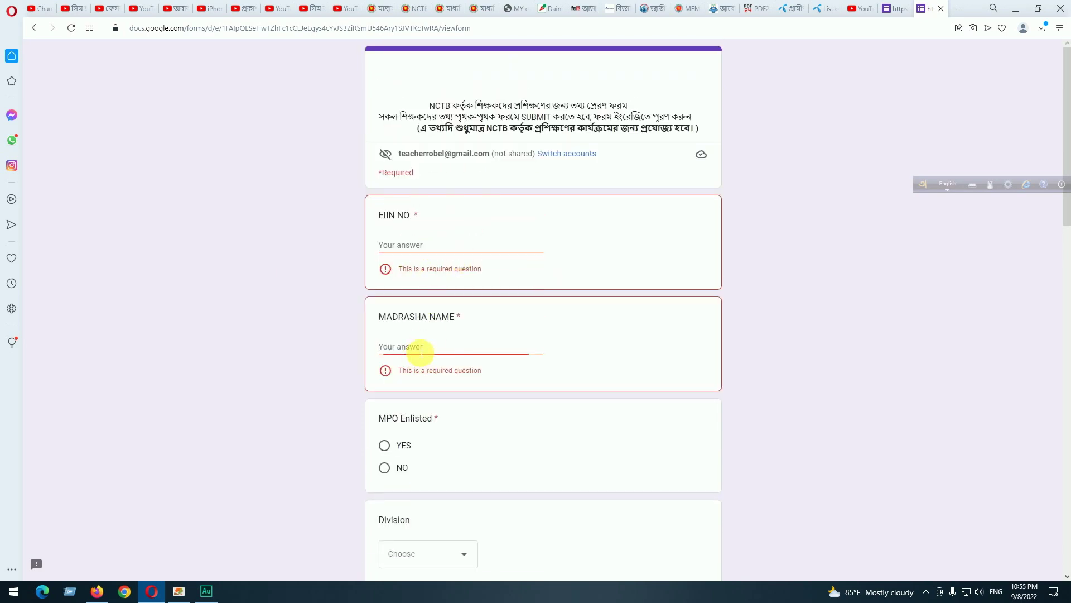
left_click(469, 247)
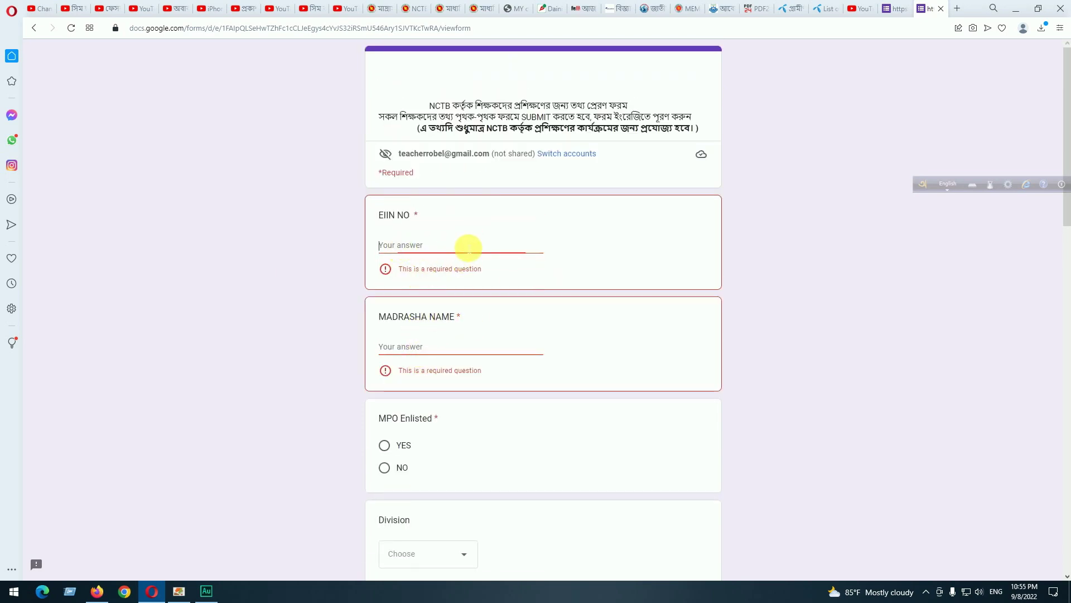
scroll(463, 279, "down", 2)
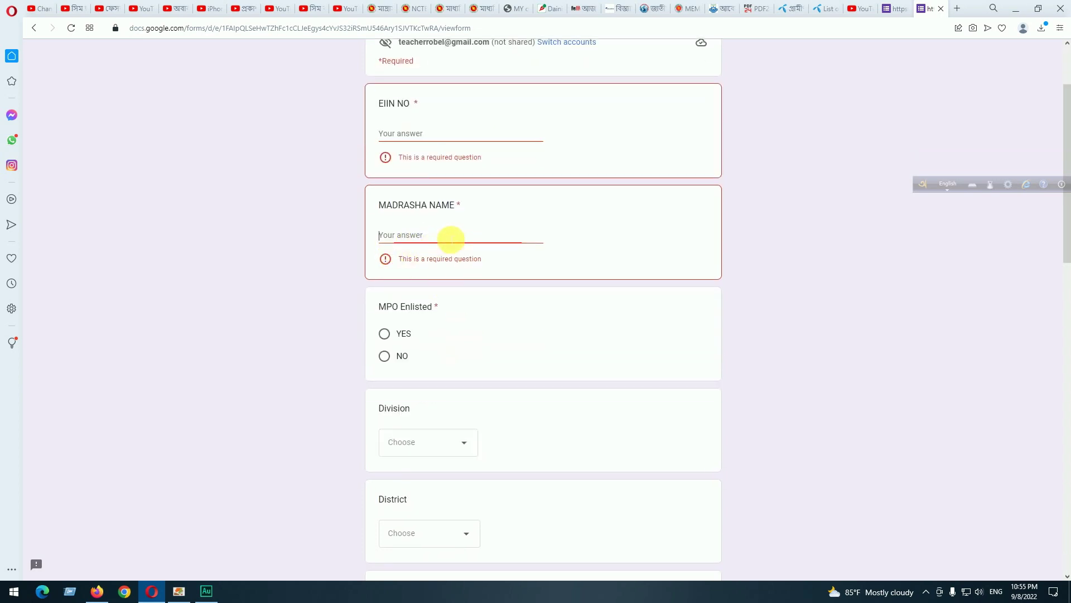
Step: Try YES for the MPO Enlisted question, but settle on NO as the answer
scroll(450, 239, "down", 2)
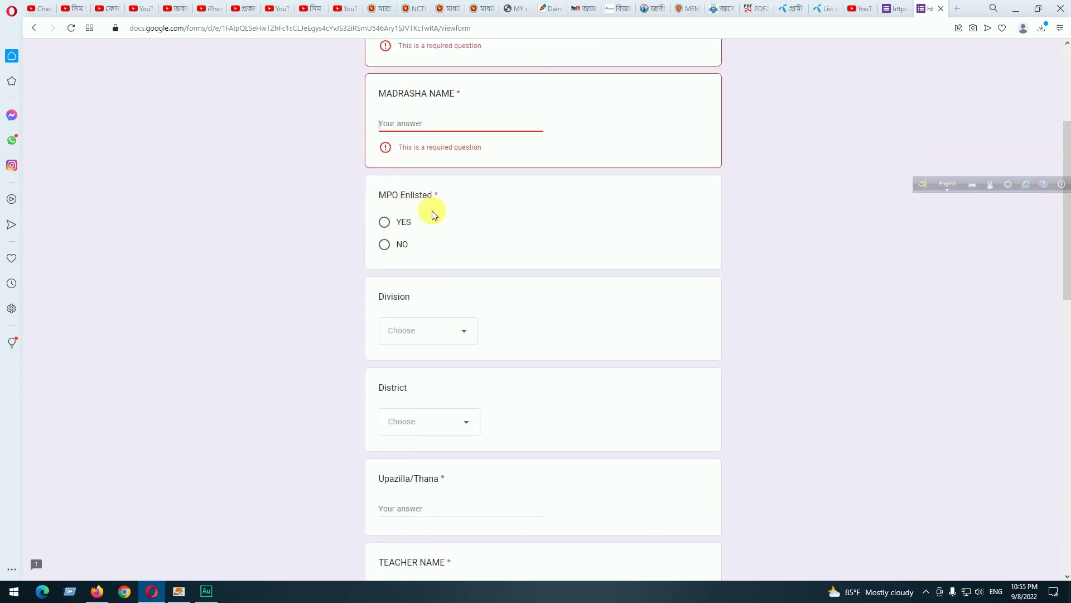
left_click(386, 223)
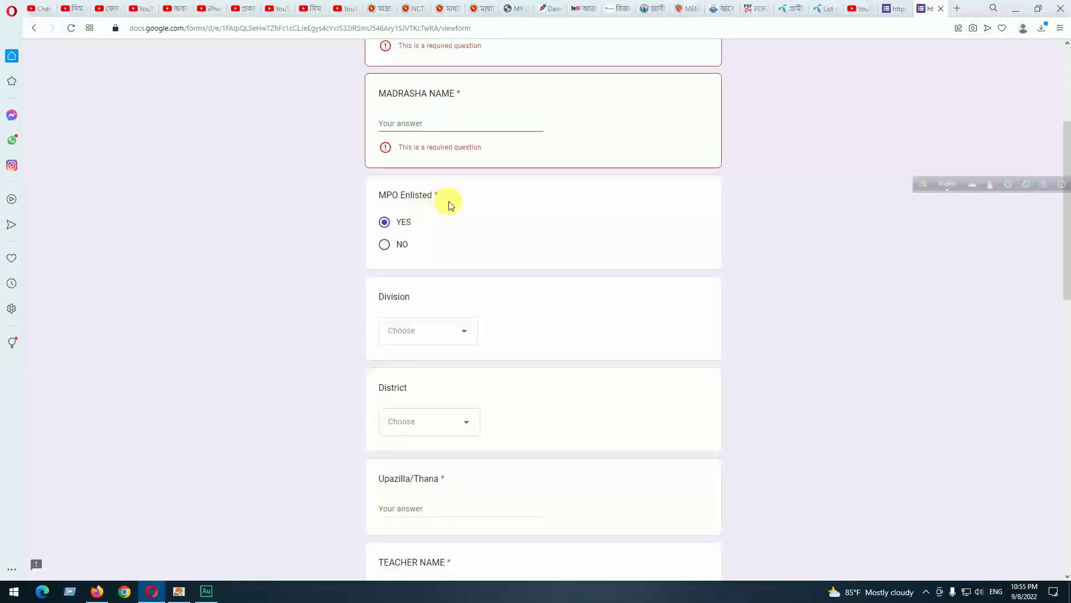
left_click(386, 245)
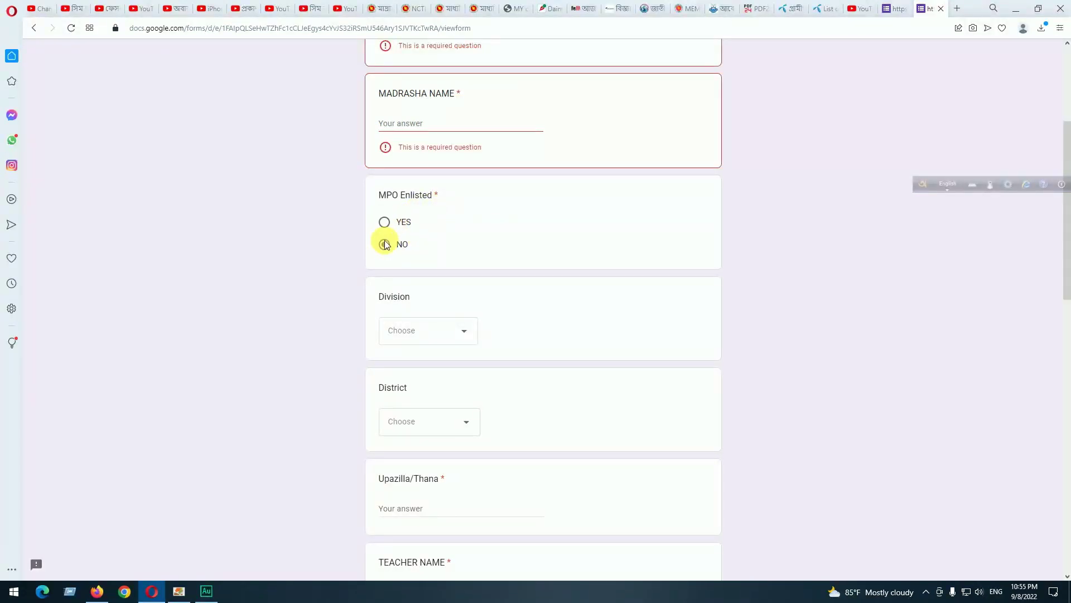
Step: Choose Barishal as the answer to the Division question
scroll(462, 244, "down", 2)
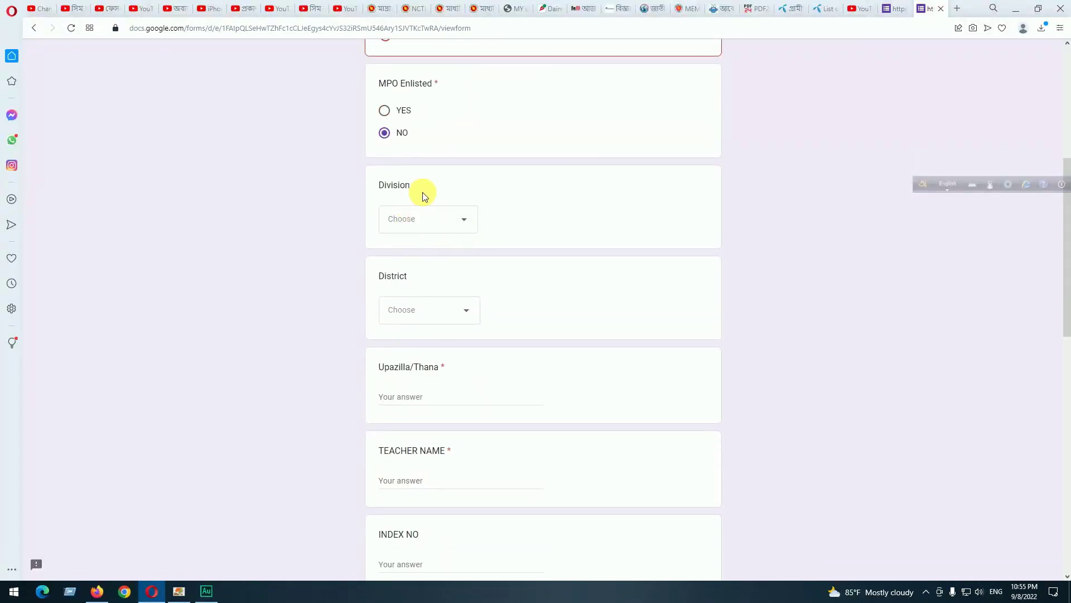
left_click(416, 219)
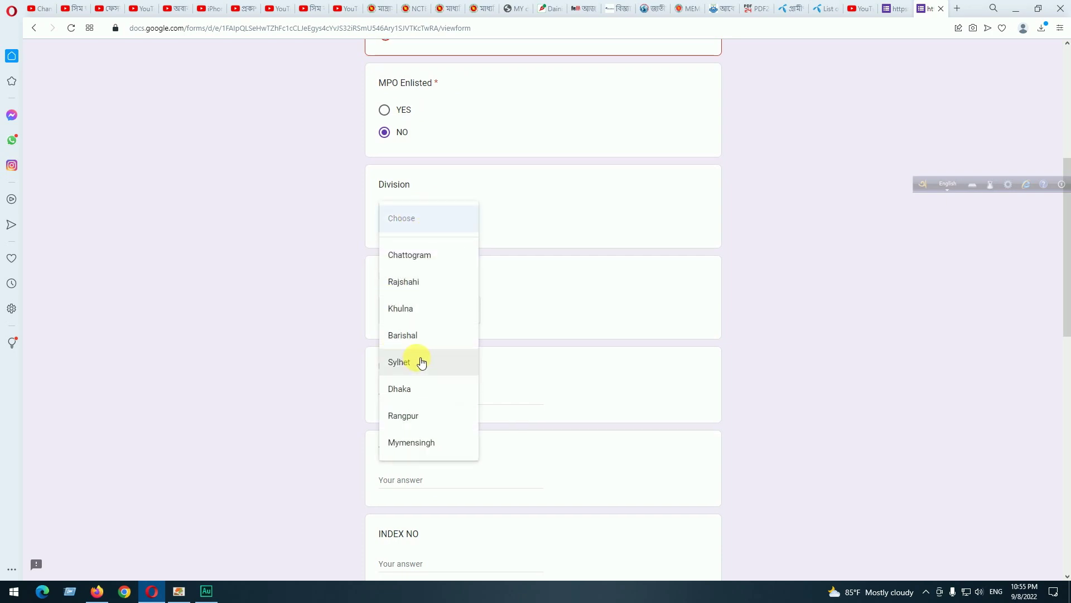
scroll(424, 363, "down", 6)
left_click(411, 335)
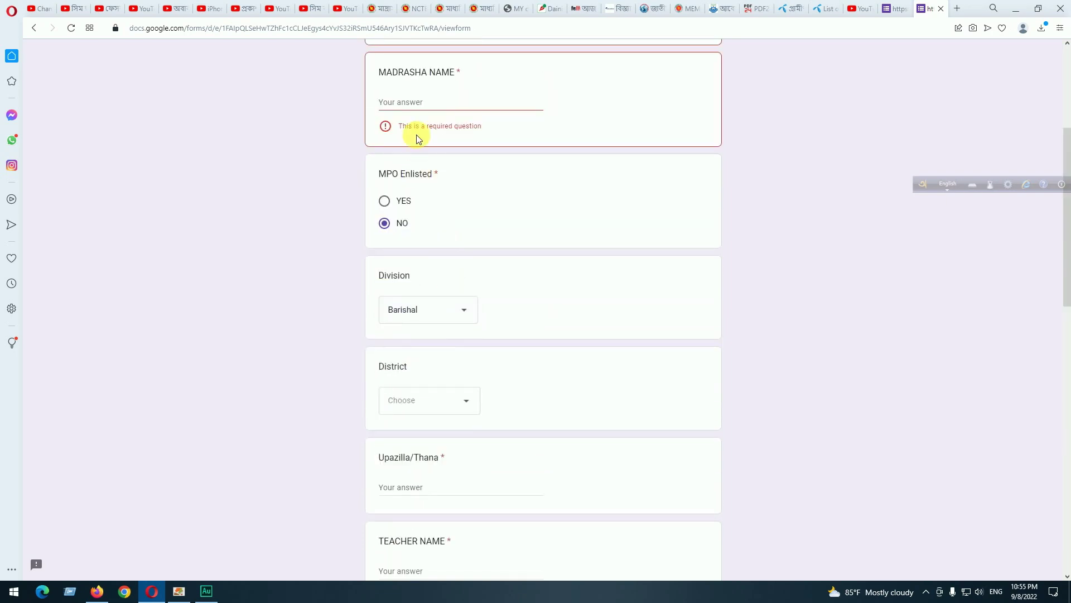
Step: Change the Division answer to Rajshahi and choose Naogaon as the District
left_click(433, 319)
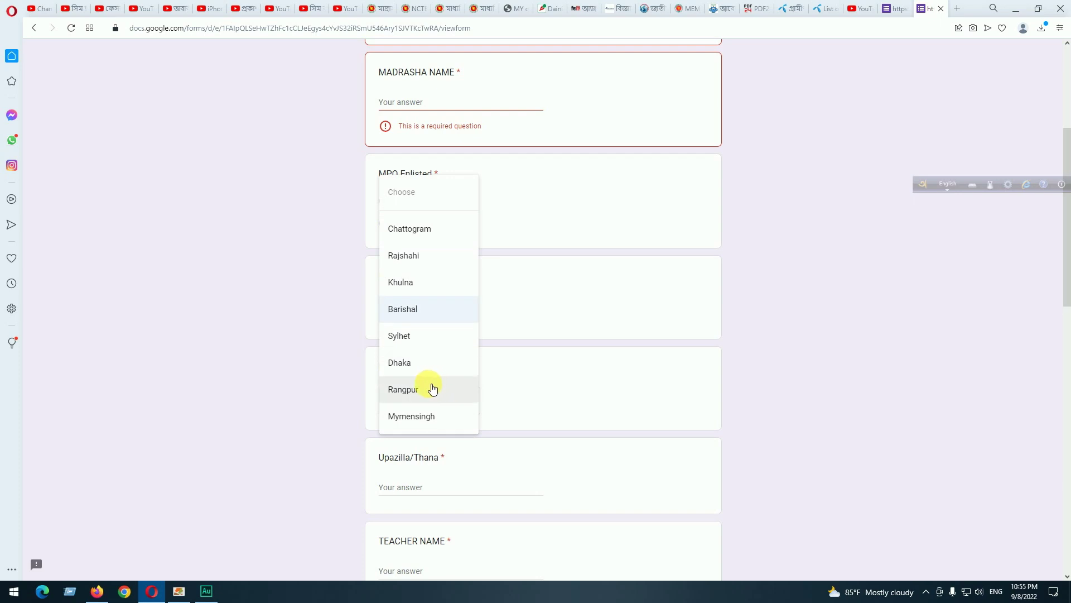
scroll(430, 330, "down", 2)
left_click(416, 255)
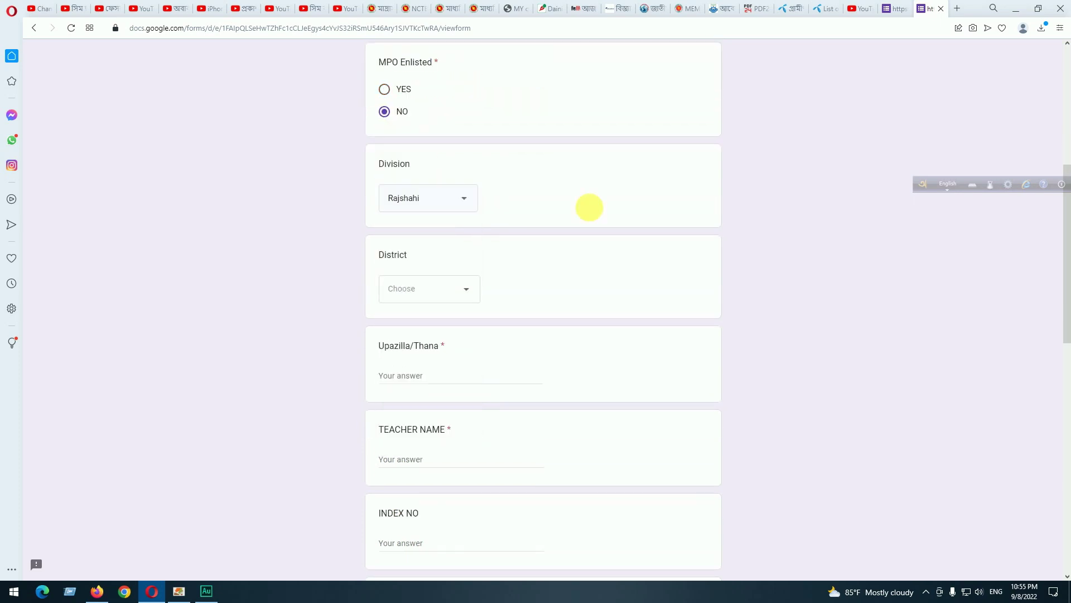
left_click(435, 295)
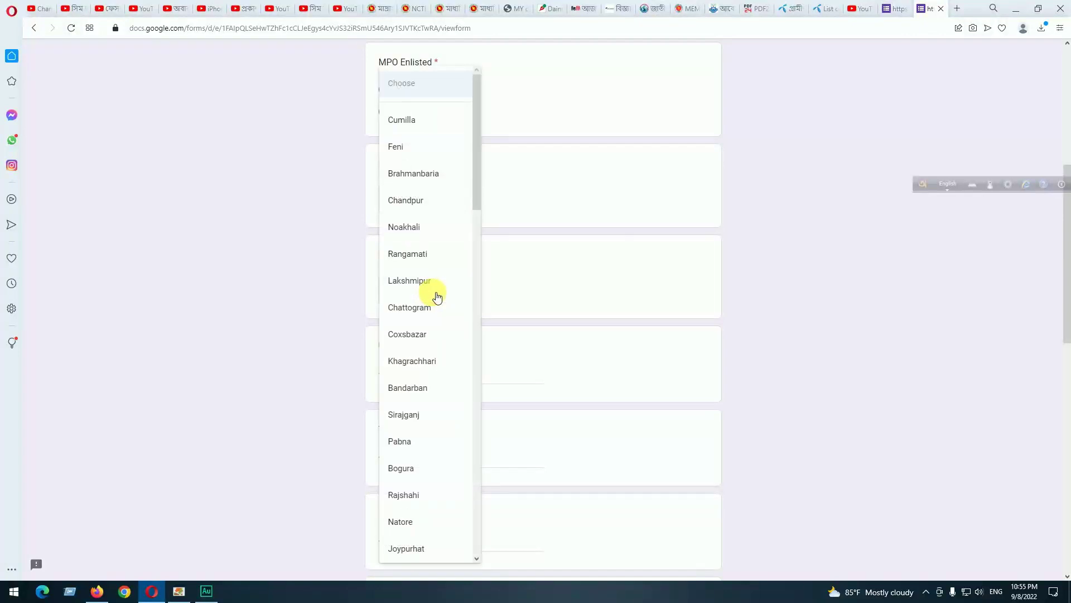
scroll(419, 508, "down", 4)
left_click(423, 500)
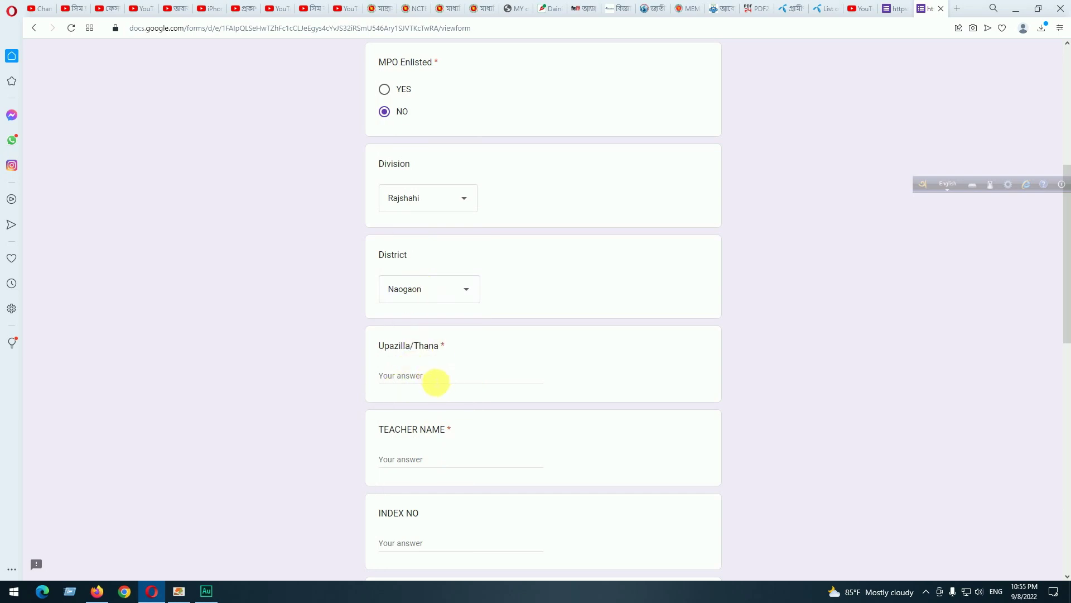
Step: Examine the Upazilla/Thana, TEACHER NAME, INDEX NO, NID, Designation, Mobile no and E-mail questions without answering them
left_click(433, 376)
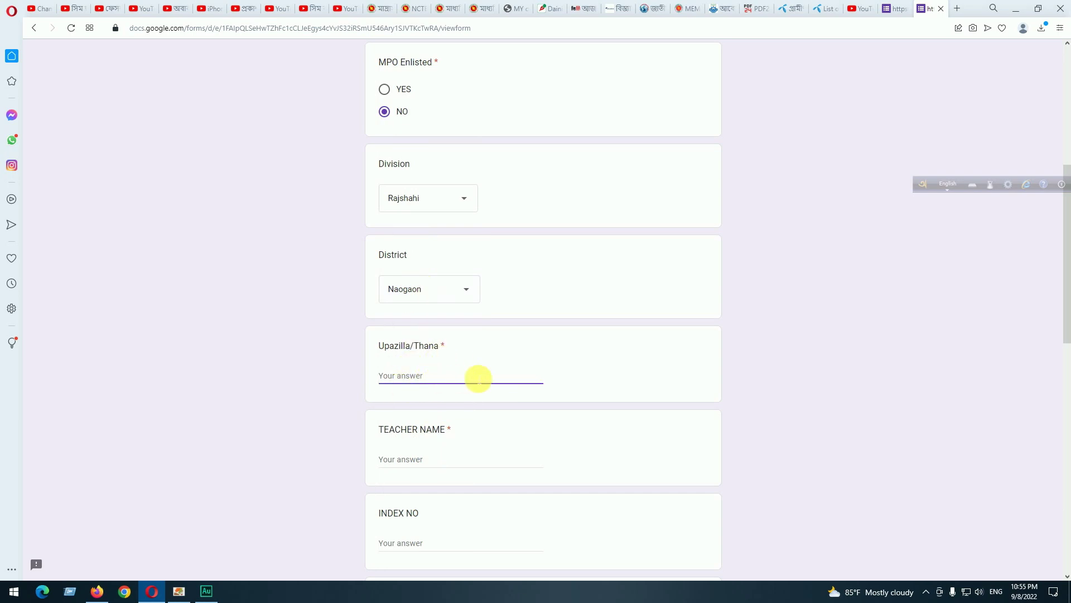
scroll(485, 384, "down", 2)
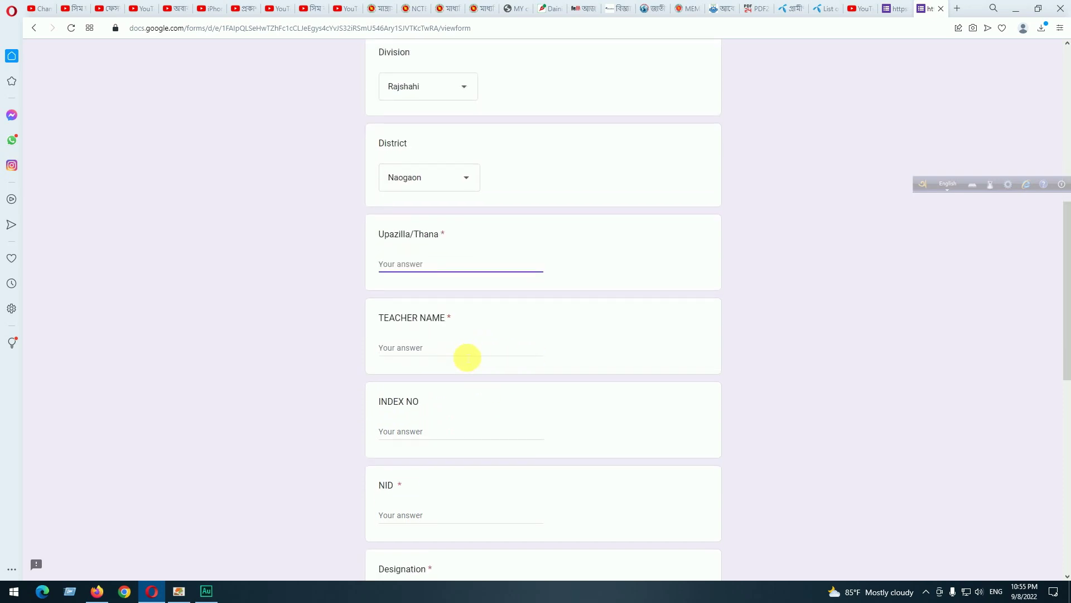
left_click(412, 362)
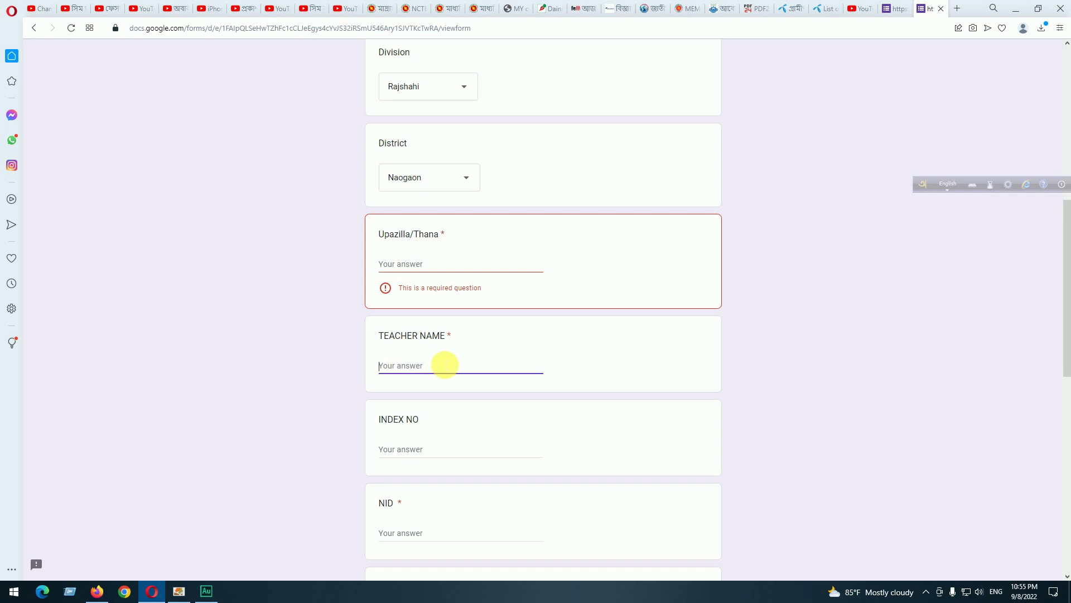
scroll(430, 357, "down", 2)
left_click(414, 345)
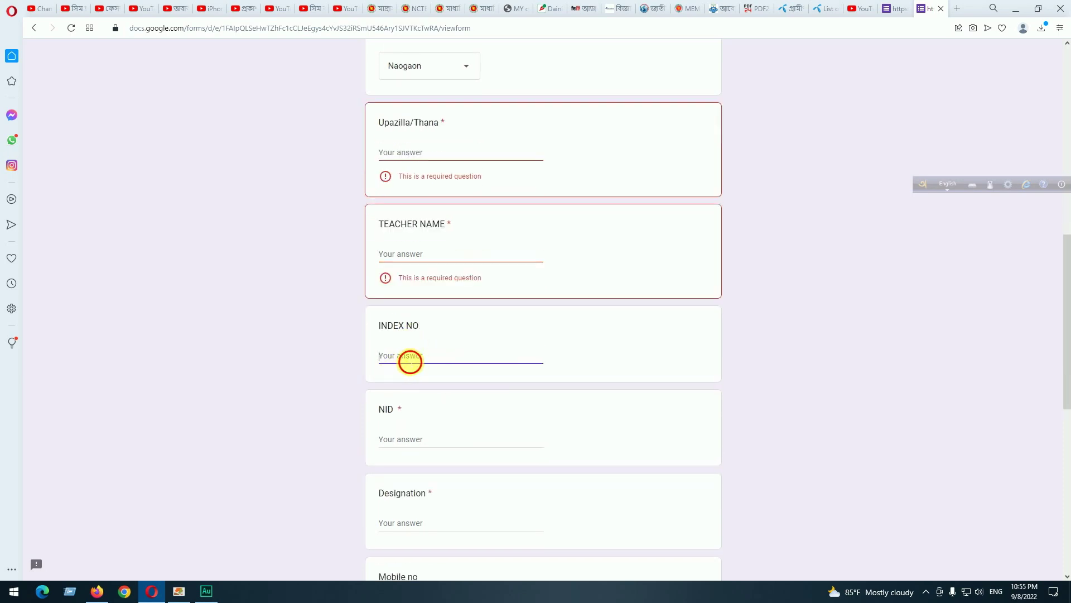
scroll(414, 359, "down", 1)
left_click(413, 385)
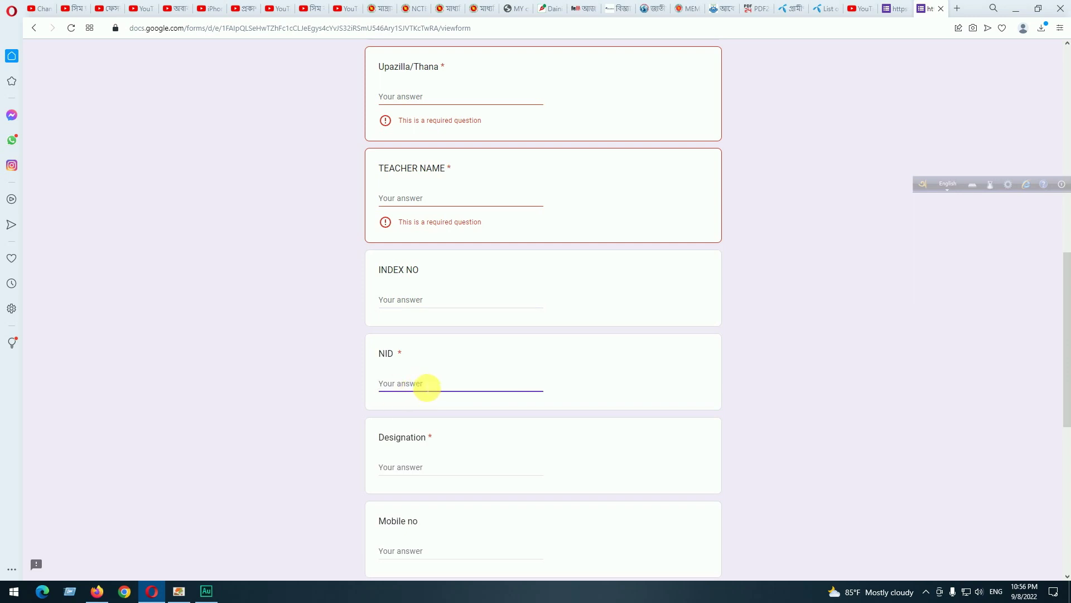
scroll(427, 387, "down", 3)
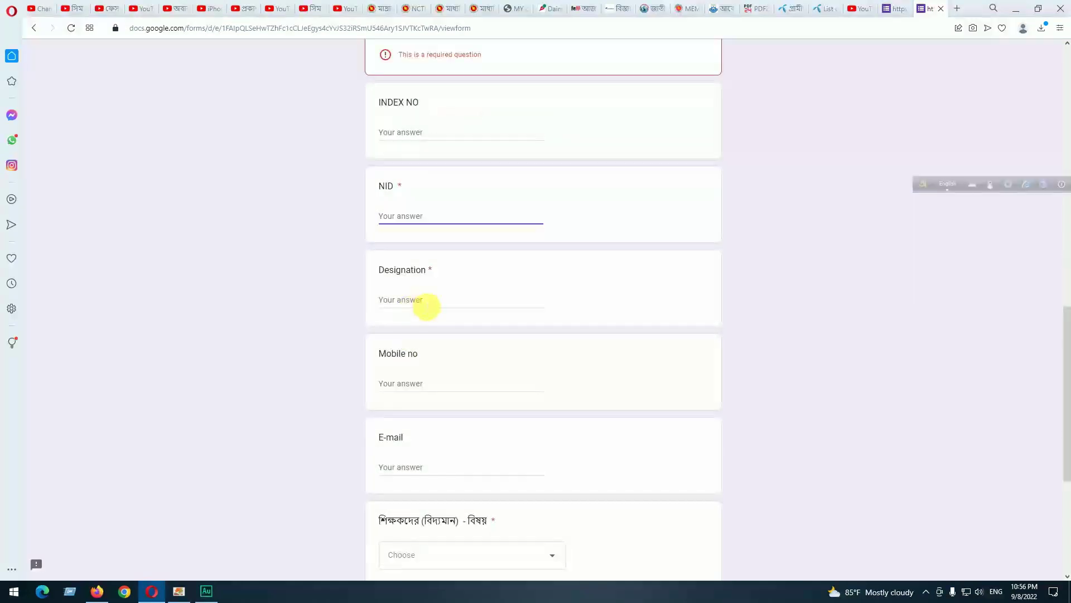
left_click(426, 305)
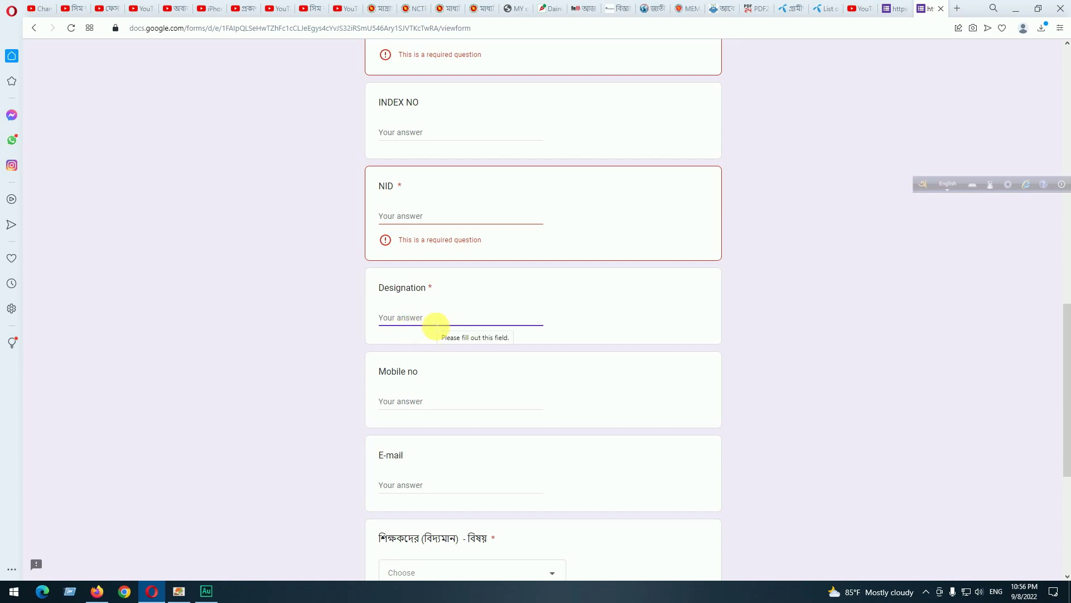
scroll(436, 326, "down", 3)
left_click(424, 234)
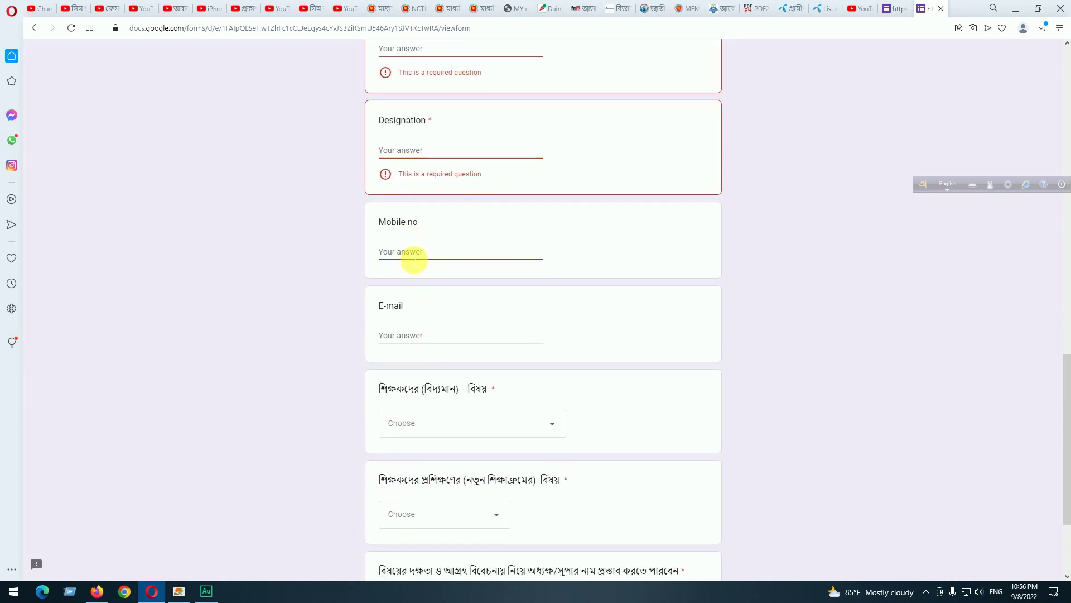
scroll(458, 296, "down", 1)
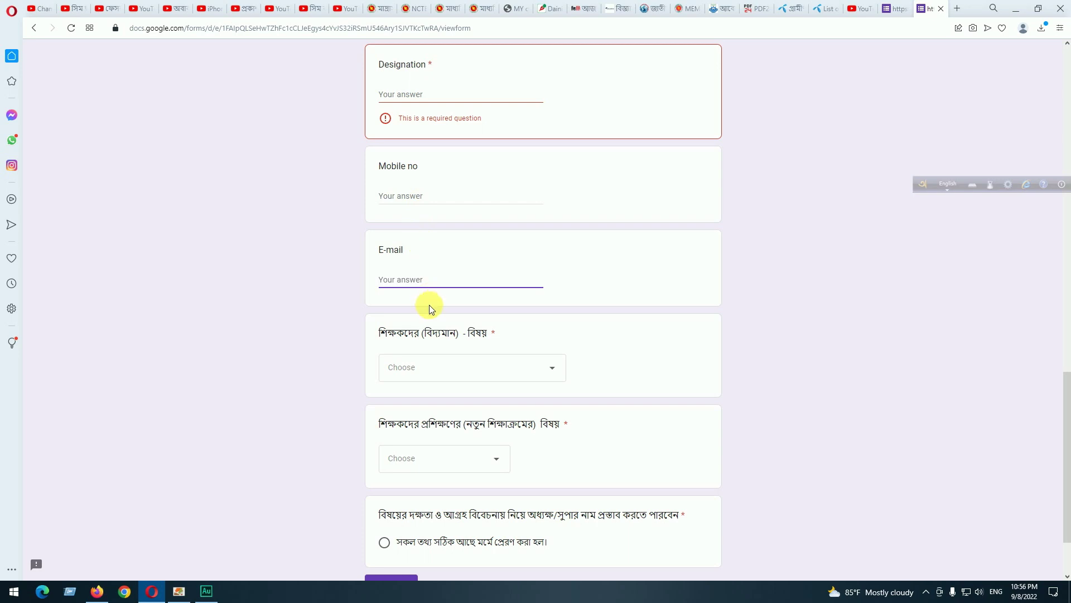
Step: Recheck the teacher detail questions from E-mail back up to Division, and return to the subject questions at the form's end
scroll(429, 285, "up", 2)
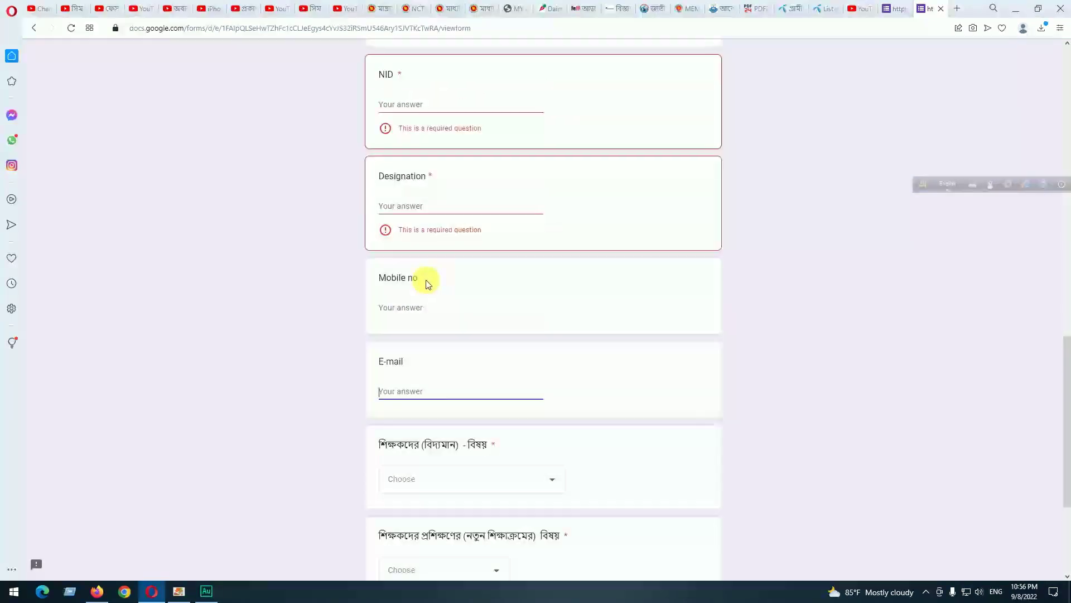
scroll(531, 338, "up", 3)
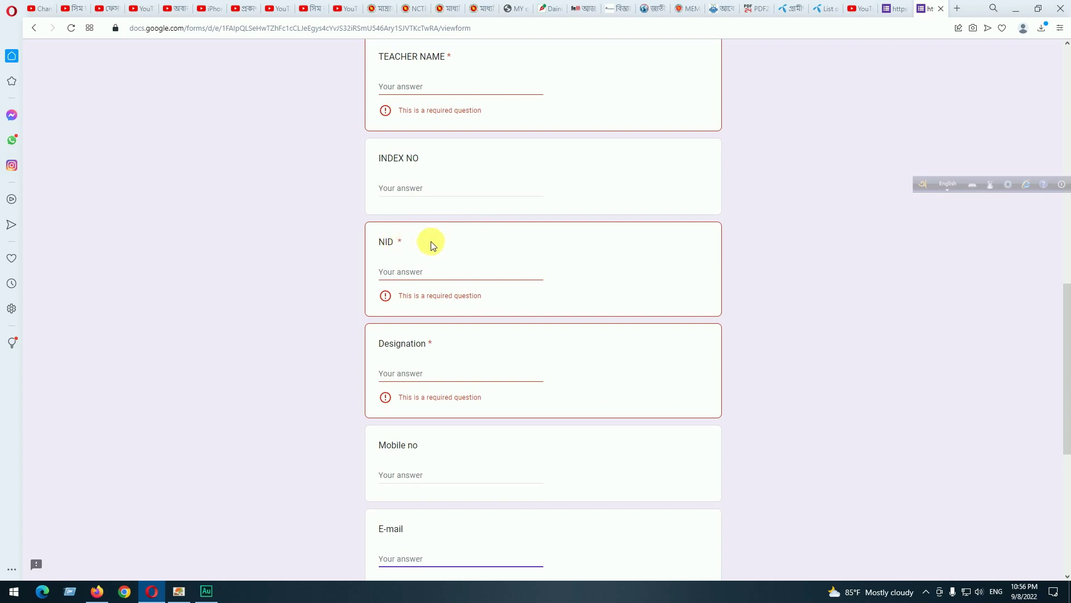
scroll(431, 242, "up", 2)
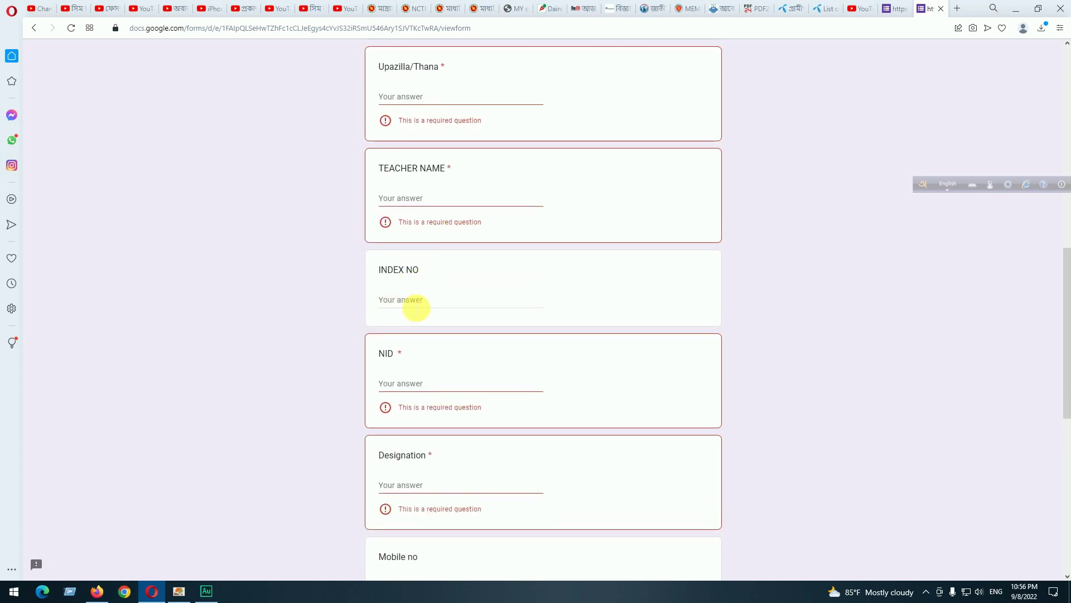
scroll(419, 294, "up", 3)
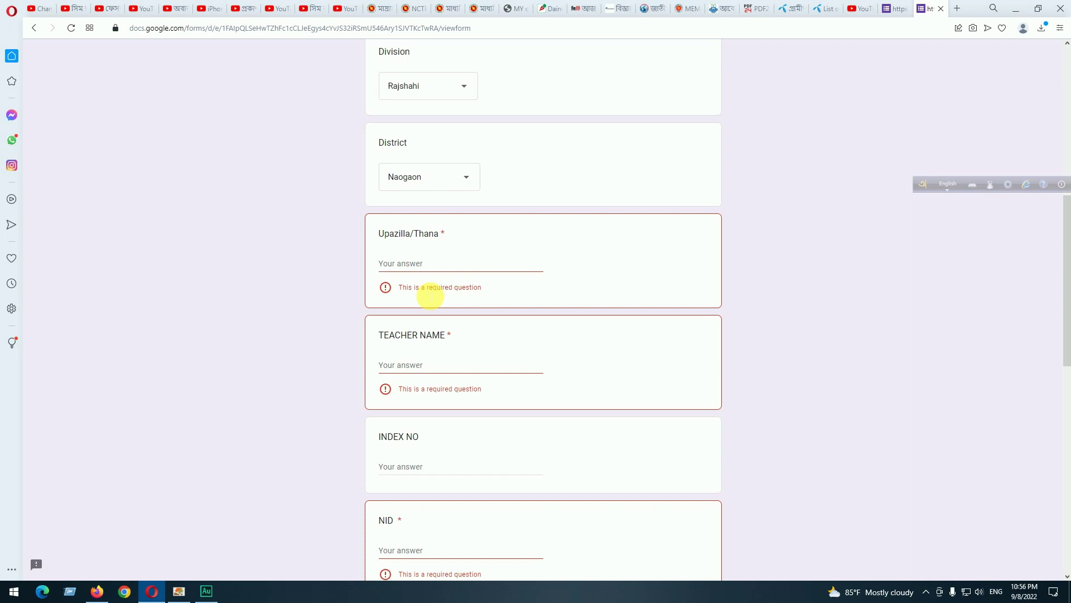
scroll(435, 307, "down", 8)
left_click(444, 315)
scroll(447, 315, "down", 3)
scroll(516, 274, "down", 1)
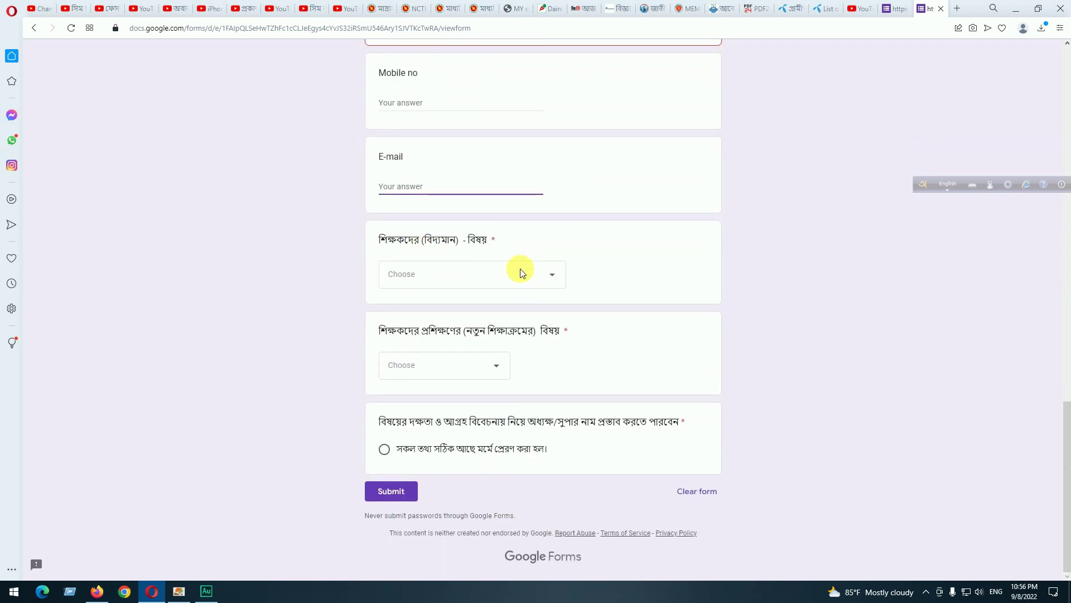
Step: Choose ইংরেজি as both the teacher's existing subject (বিদ্যমান) and the new-curriculum training subject (নতুন শিক্ষাক্রমের)
left_click(474, 277)
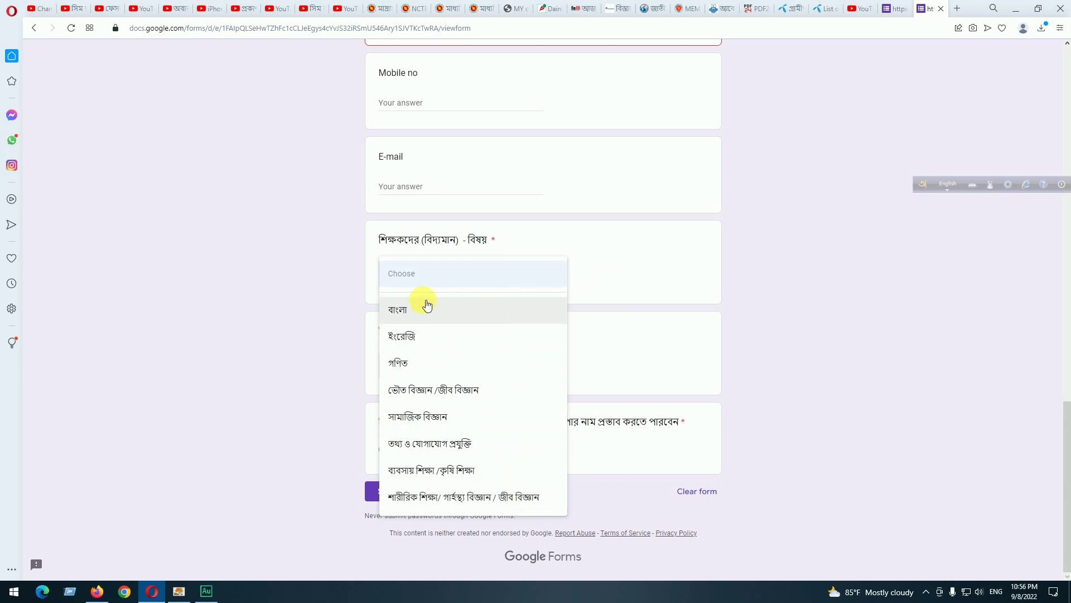
left_click(411, 344)
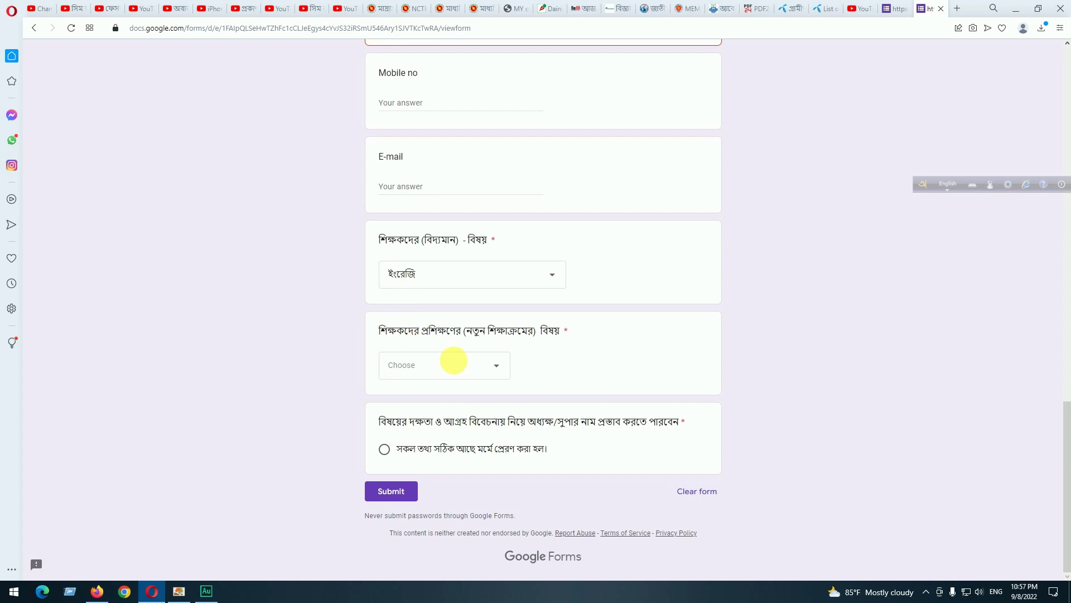
left_click(436, 376)
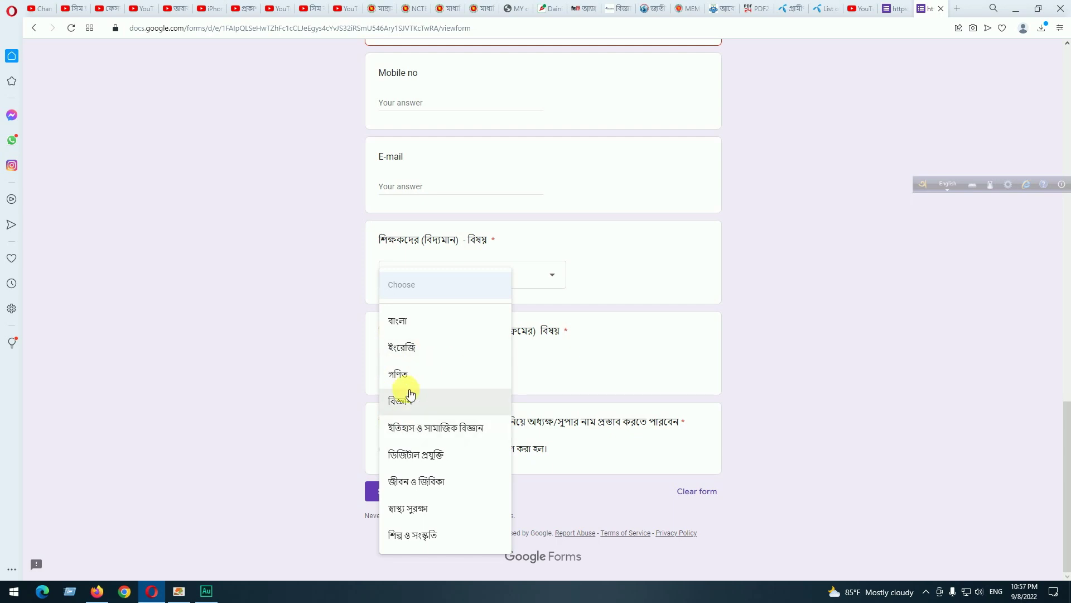
left_click(427, 357)
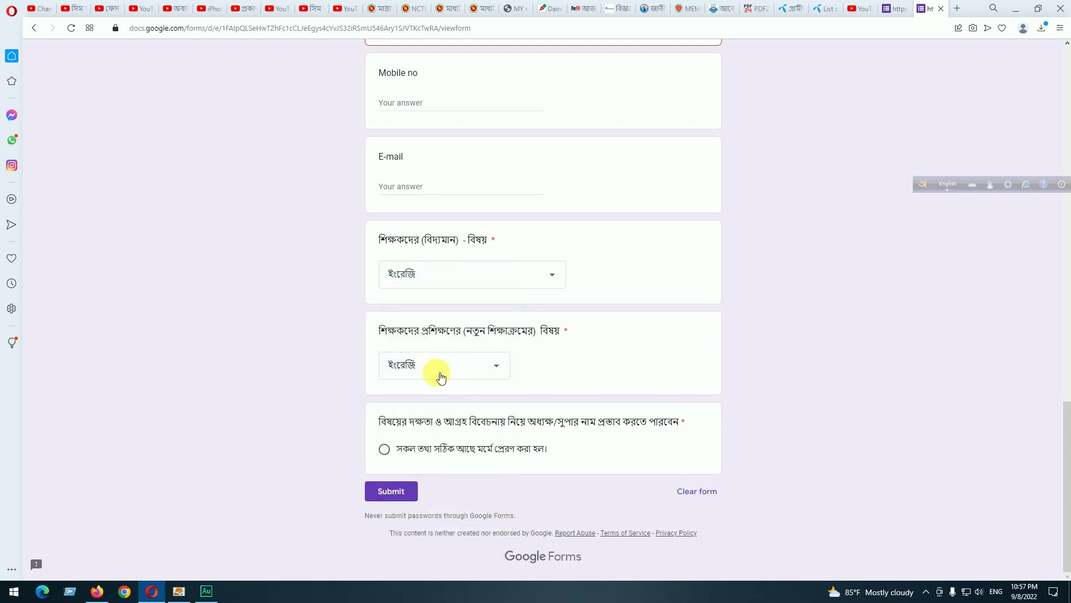
Step: Change the existing subject to তথ্য ও যোগাযোগ প্রযুক্তি and the new-curriculum training subject to ডিজিটাল প্রযুক্তি
left_click(445, 279)
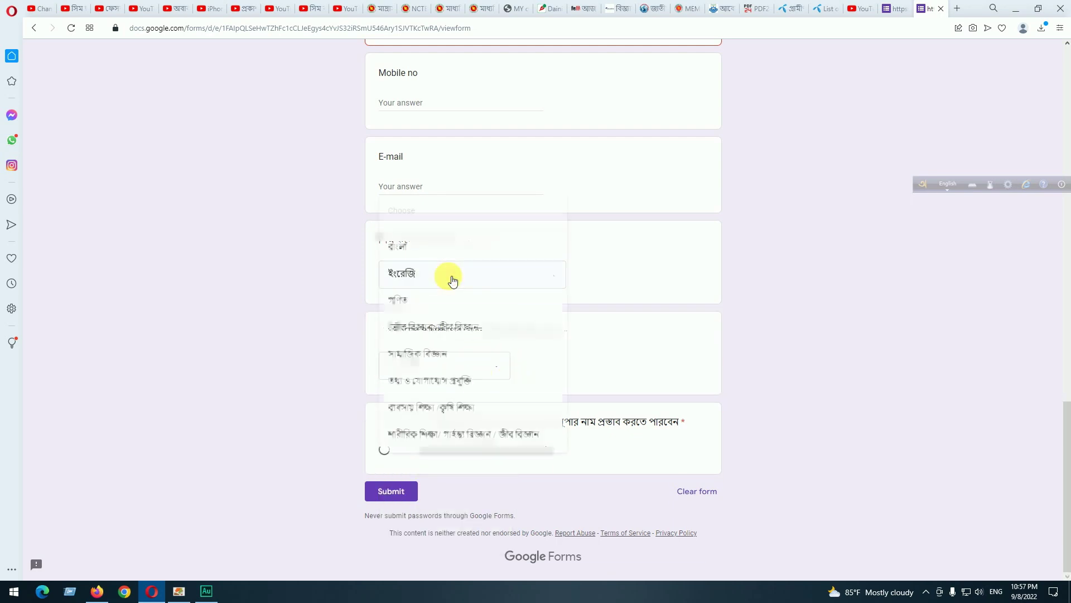
left_click(433, 378)
left_click(473, 365)
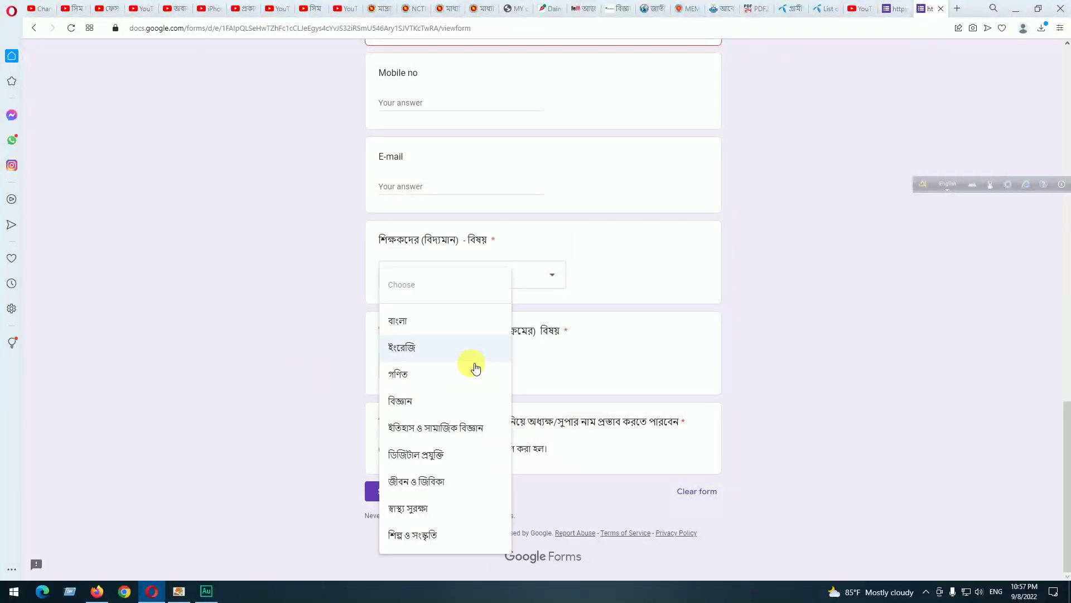
left_click(450, 462)
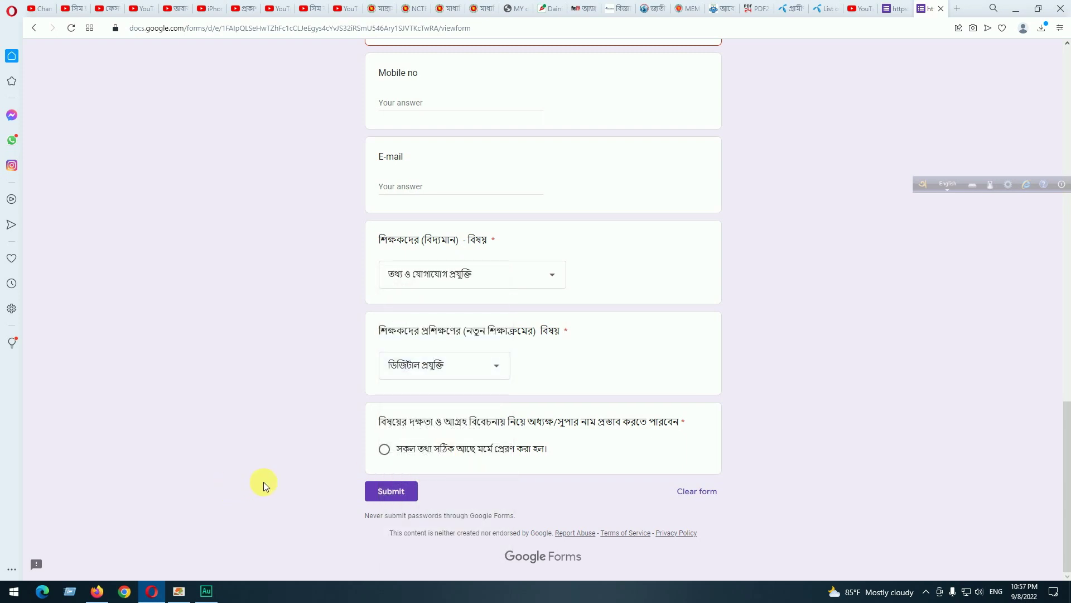
Step: Set the existing subject to শারীরিক শিক্ষা/ গার্হস্থ্য বিজ্ঞান / জীব বিজ্ঞান and select the declaration সকল তথ্য সঠিক আছে মর্মে প্রেরণ করা হল।
left_click(442, 275)
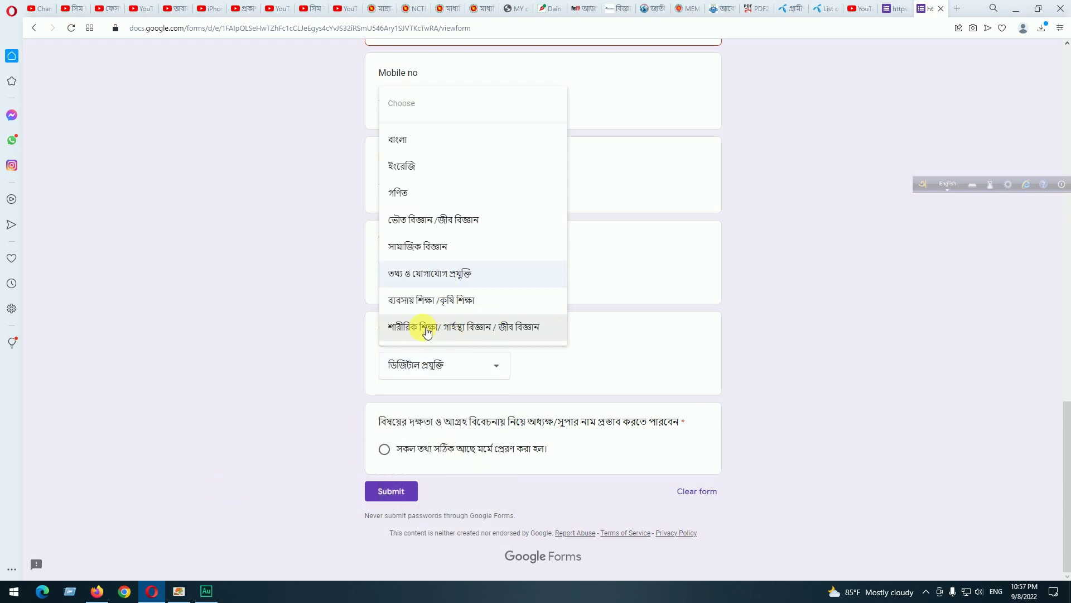
left_click(426, 330)
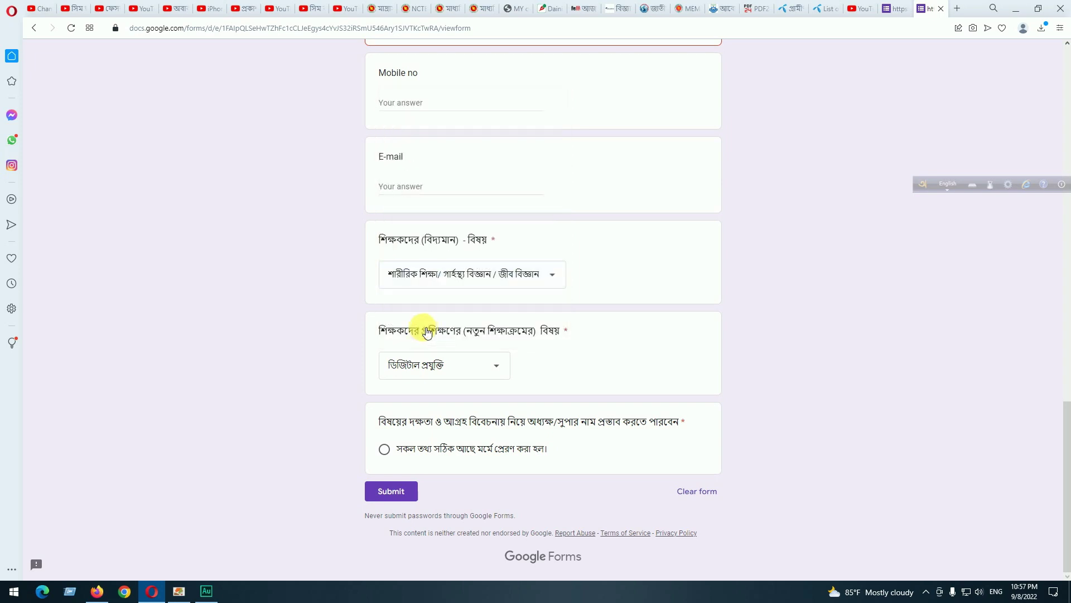
left_click(441, 372)
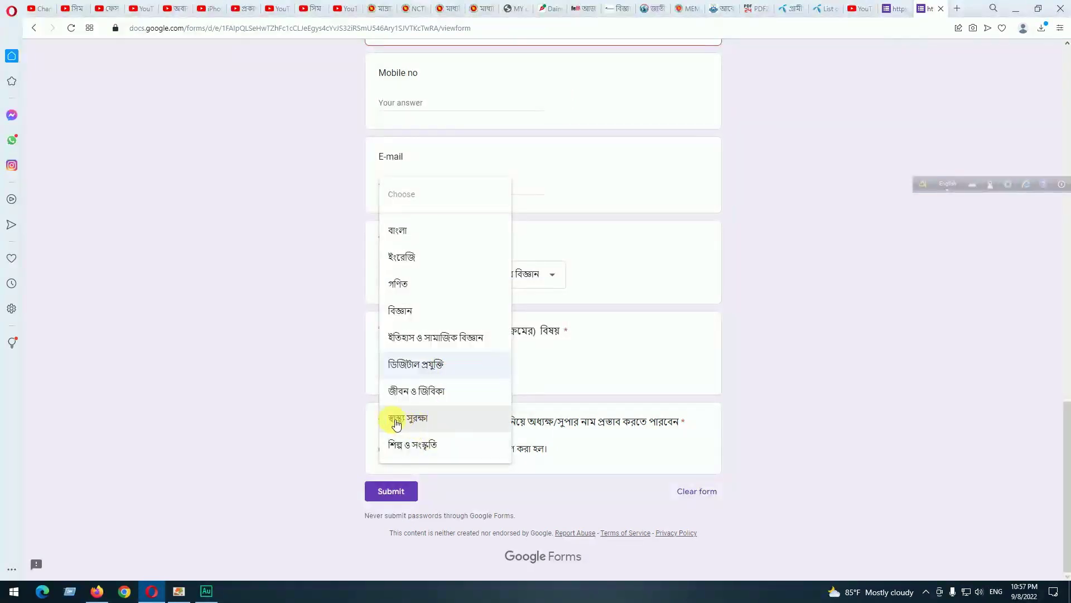
left_click(626, 349)
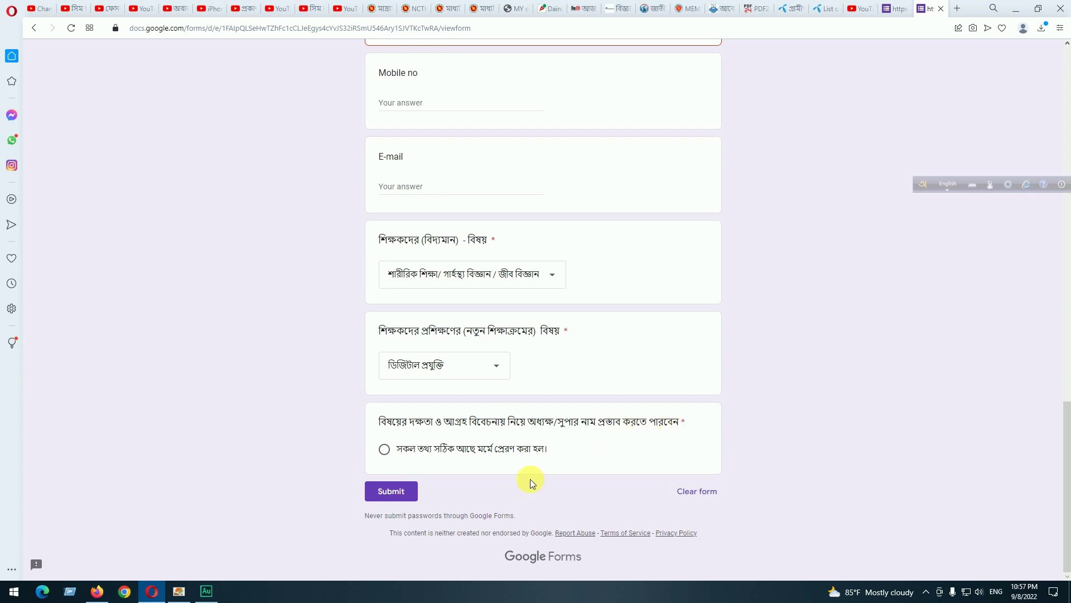
left_click(385, 450)
Step: Review the form's questions from EIIN NO and MADRASHA NAME through Designation, Mobile no and E-mail
scroll(438, 490, "up", 15)
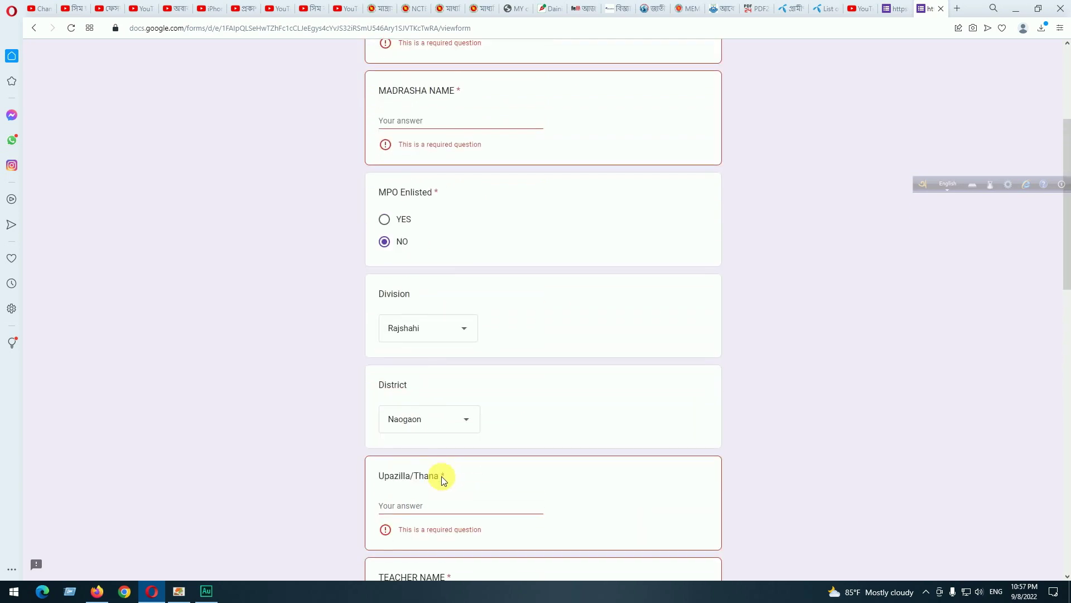
scroll(440, 480, "up", 5)
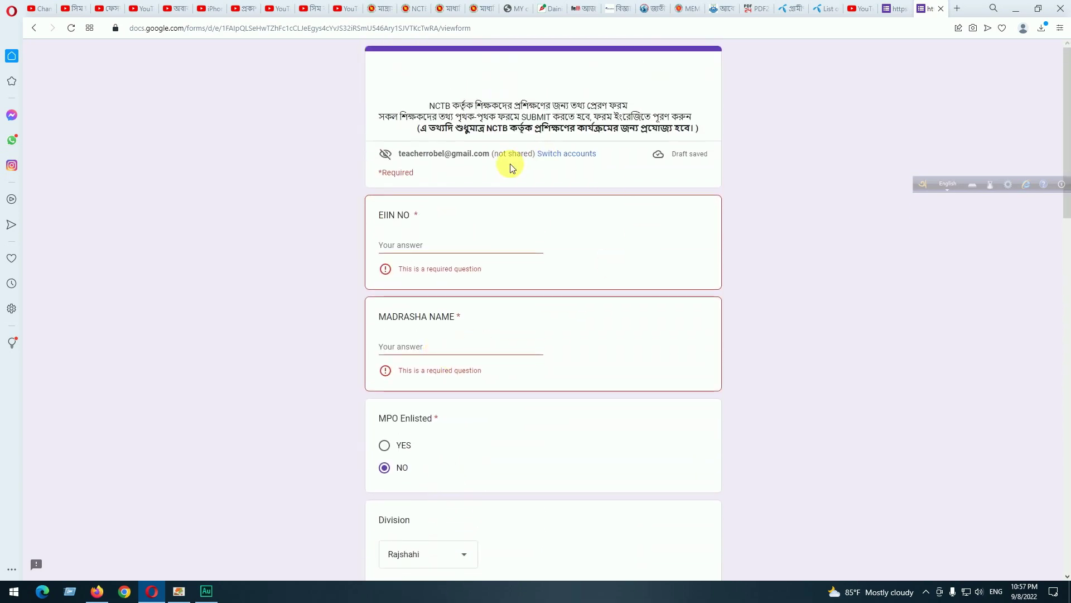
scroll(496, 219, "down", 3)
left_click(422, 84)
scroll(421, 214, "down", 10)
scroll(423, 224, "down", 4)
scroll(416, 218, "up", 8)
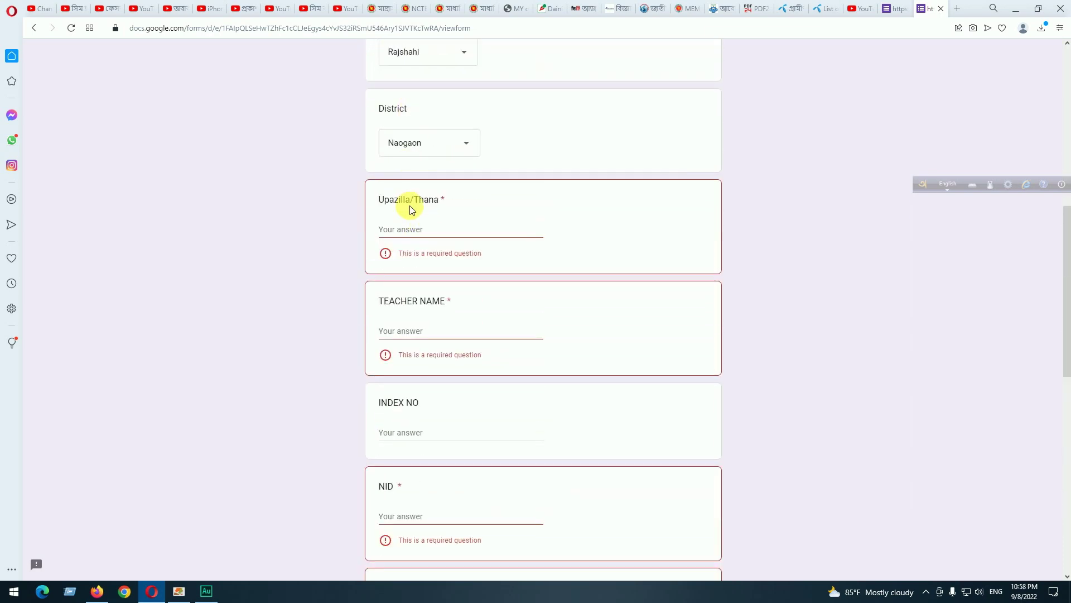
scroll(411, 209, "down", 2)
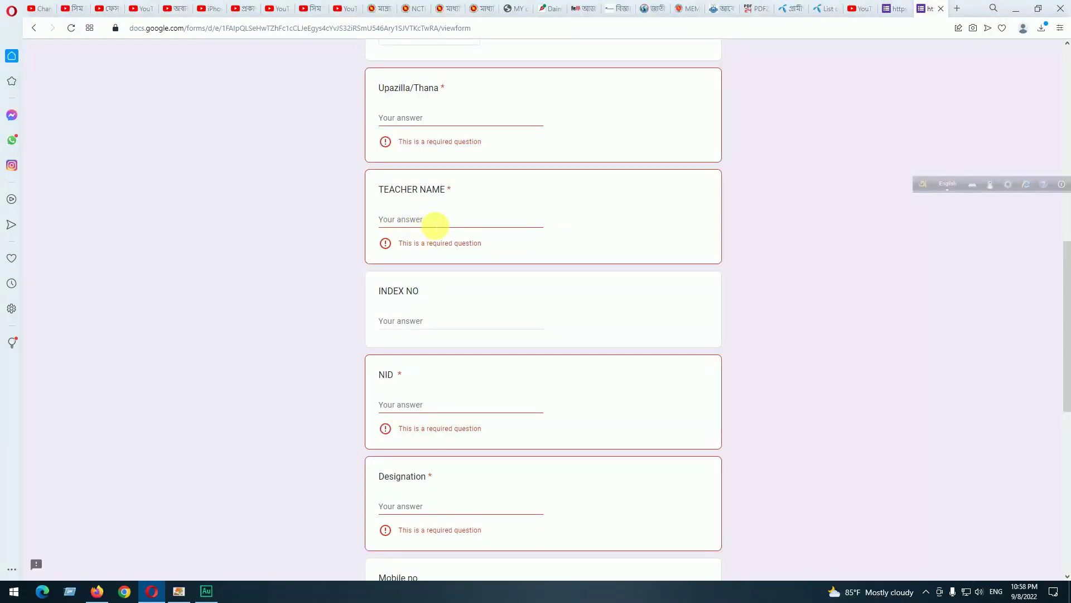
scroll(428, 333, "down", 3)
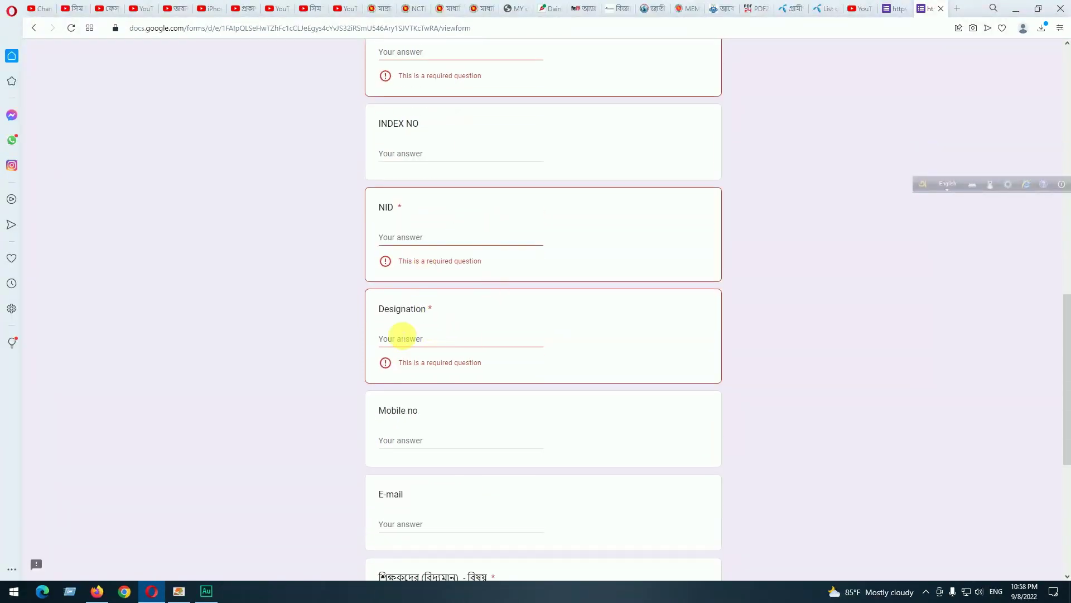
Step: Check the two subject answers and the declaration, and submit the teacher information form
scroll(440, 287, "down", 6)
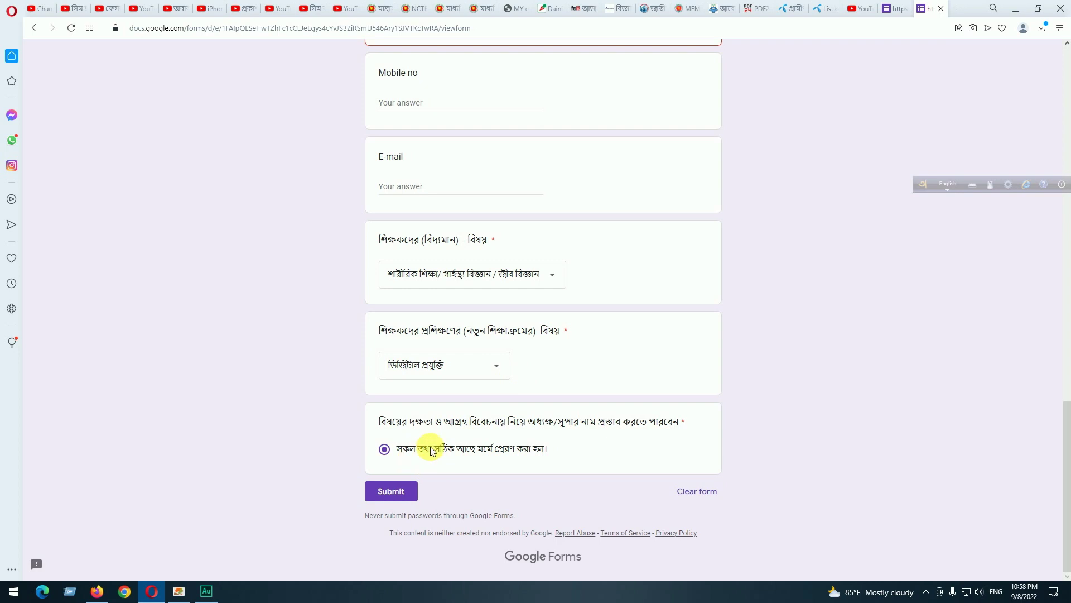
scroll(430, 444, "up", 1)
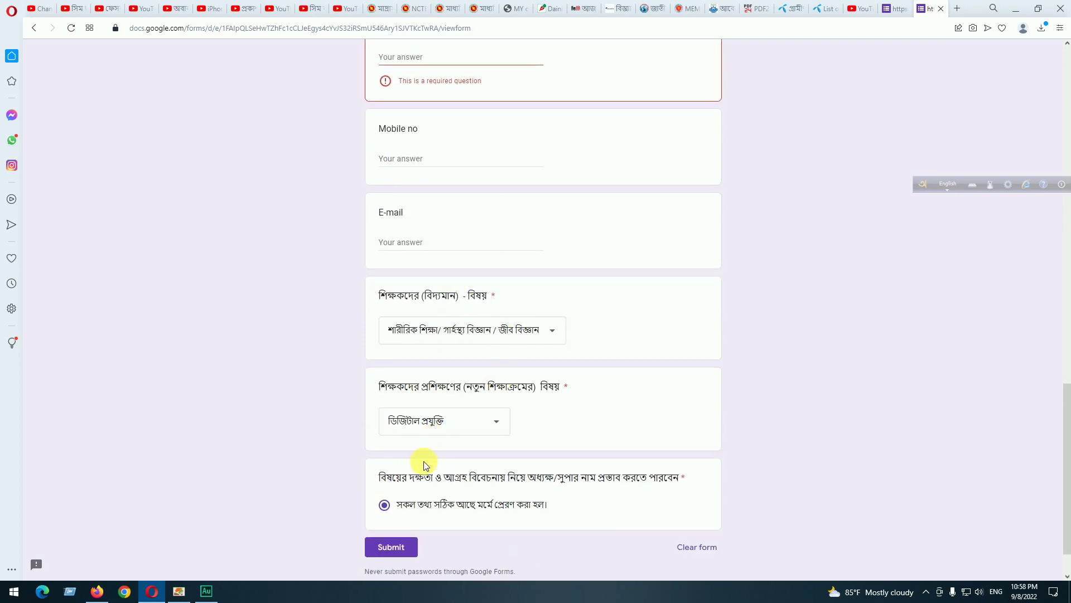
left_click(392, 546)
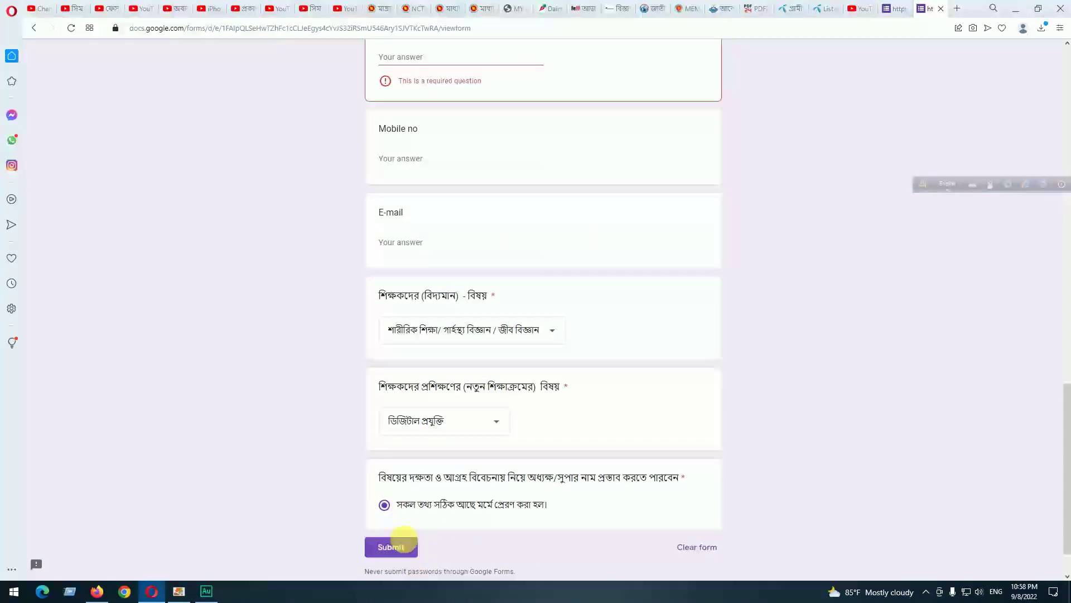